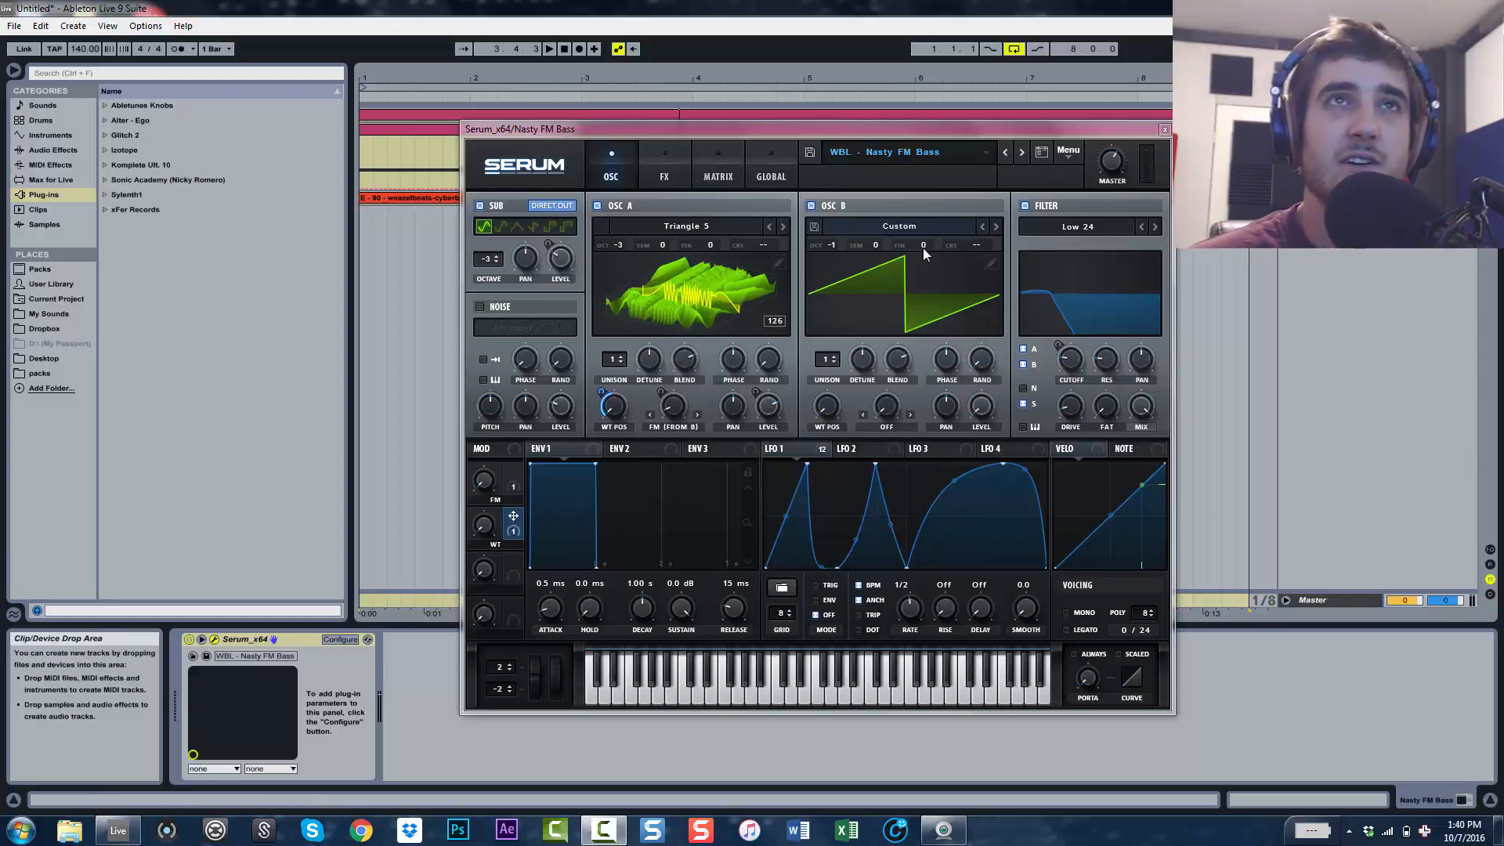
- Play back the loop to audition the WBL - Nasty FM Bass preset
click(702, 129)
key(space)
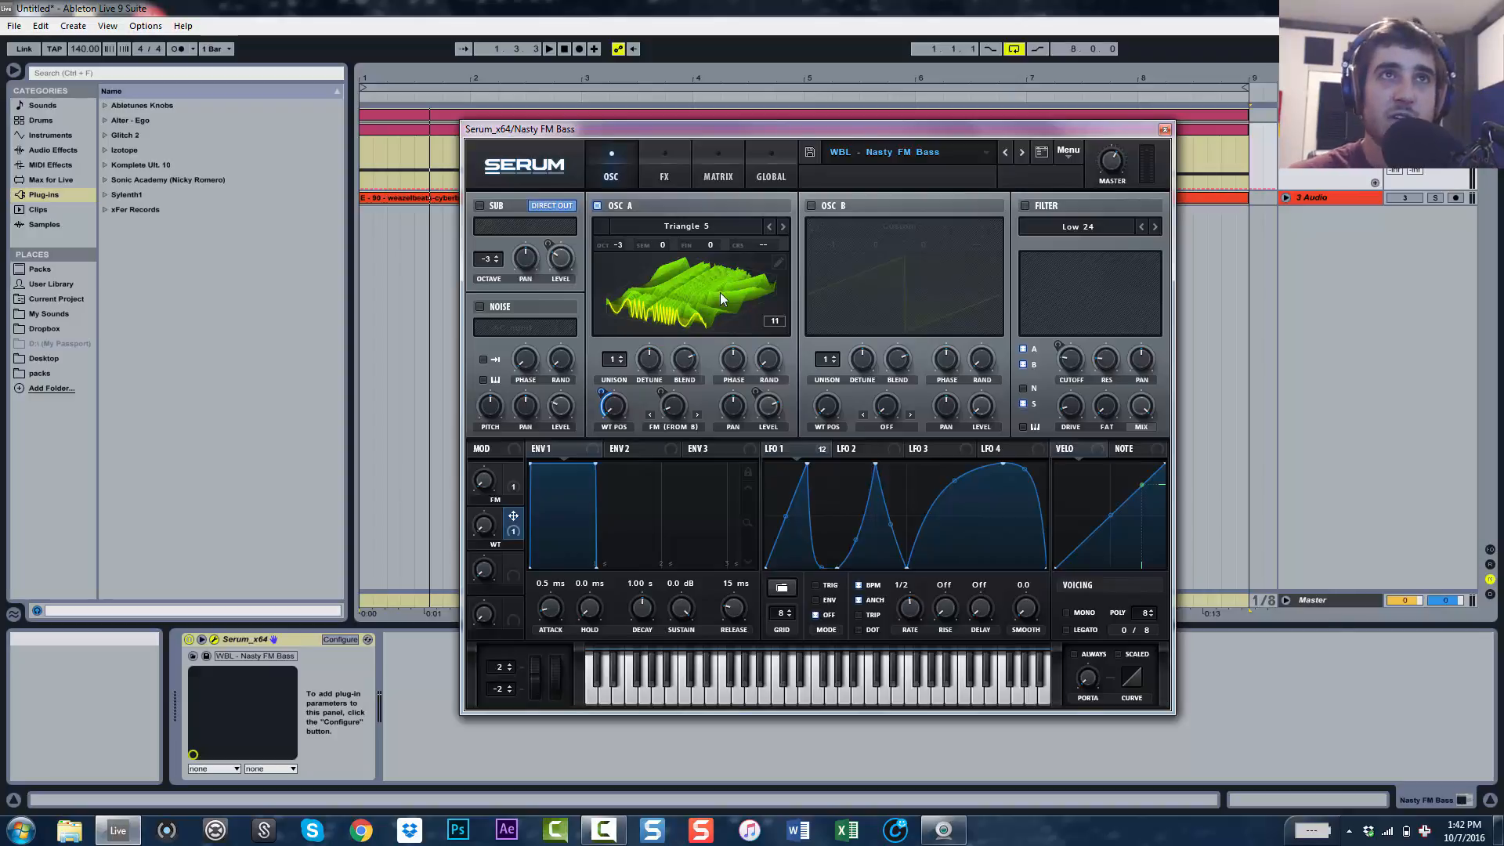
- Examine Oscillator A's waveform in 2D view and its Triangle wavetable list under TARAN RECORDs, TRS - FM vol.1, then return to 3D view
click(696, 299)
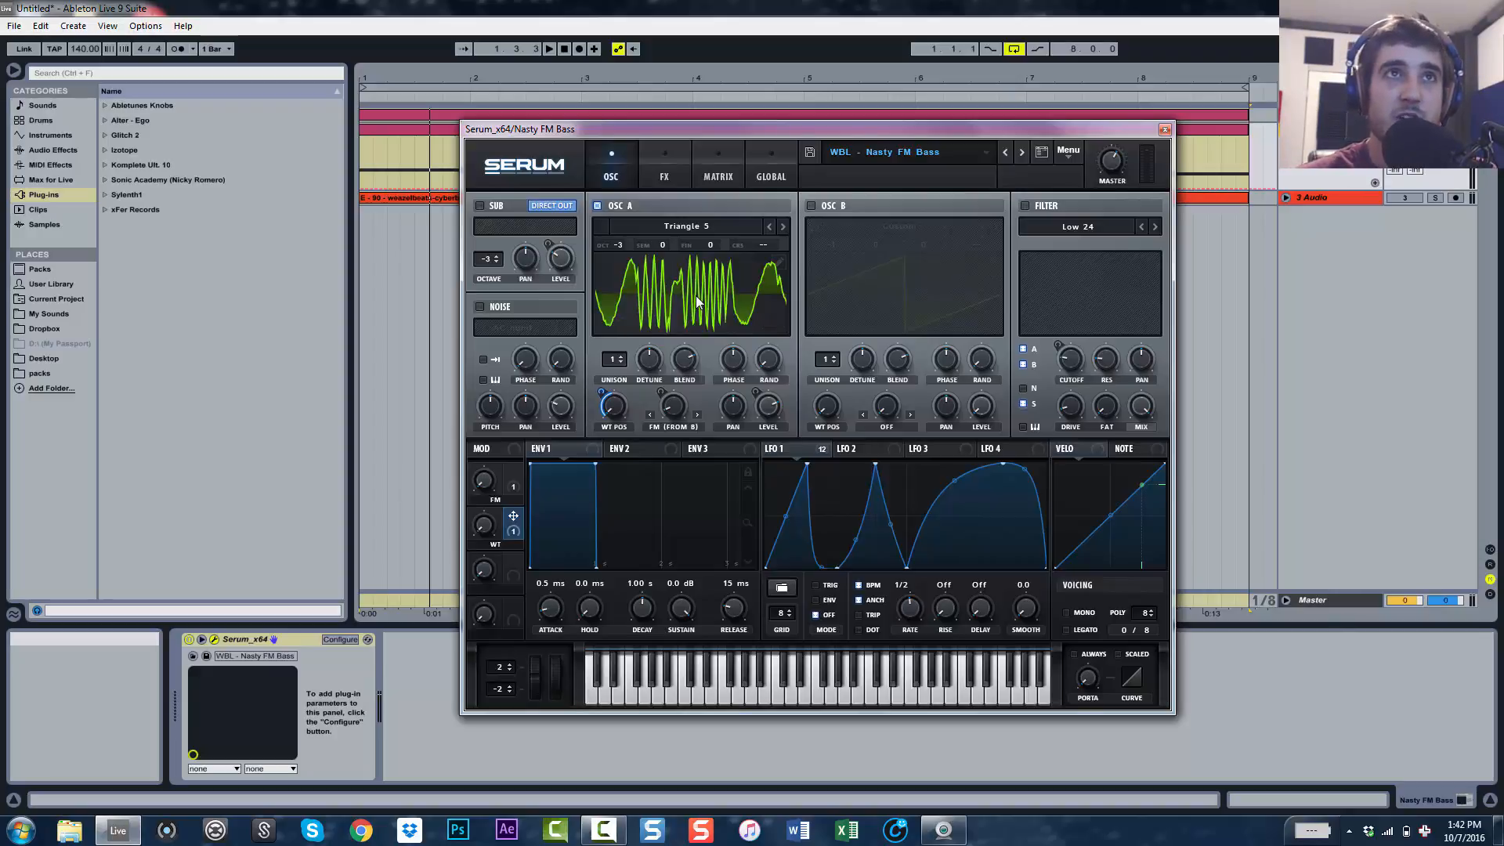
click(693, 223)
mouse_move(725, 332)
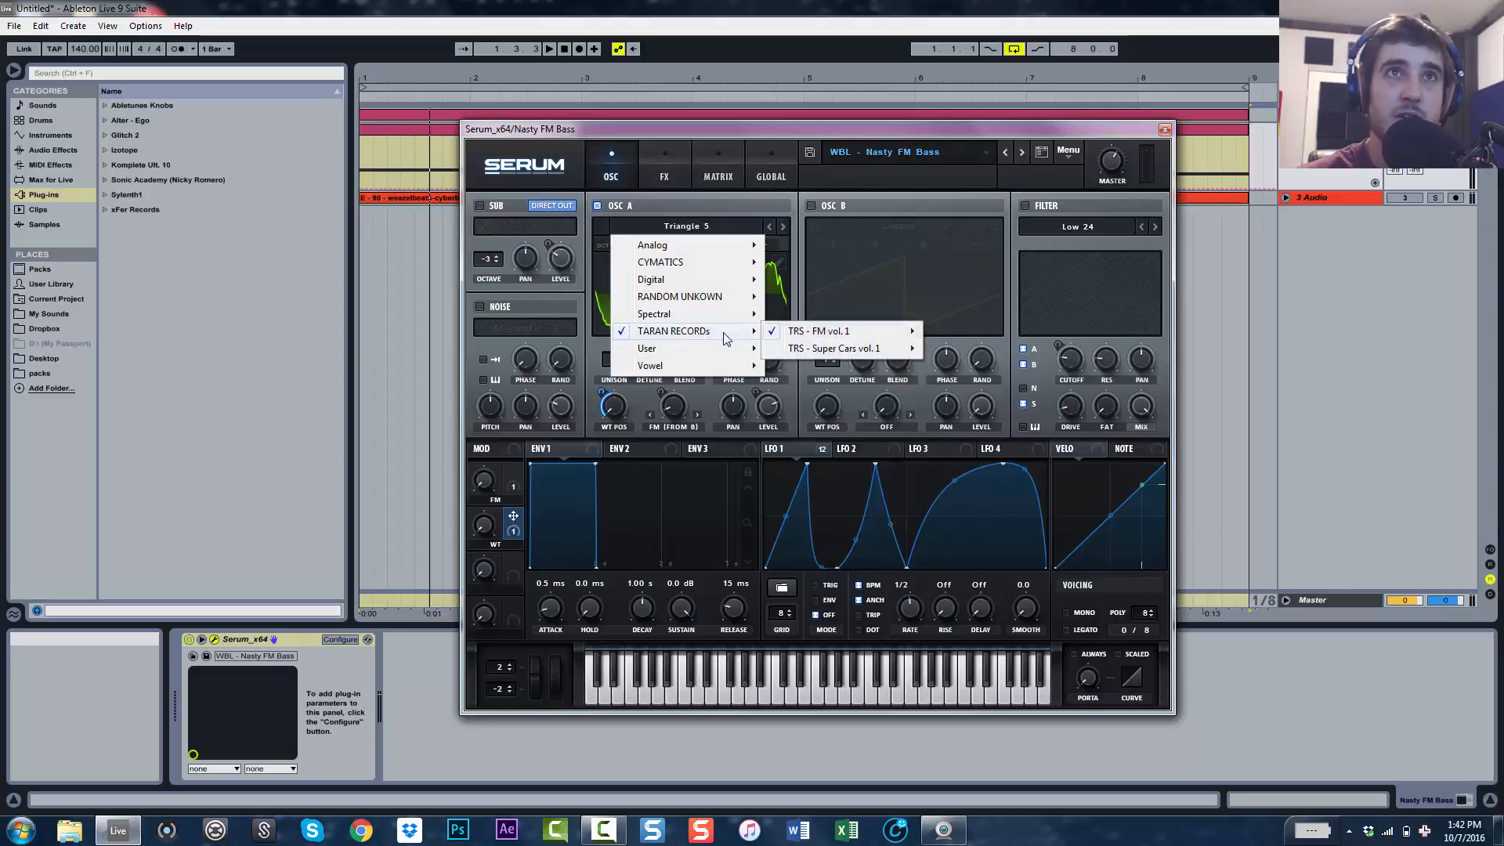
mouse_move(877, 332)
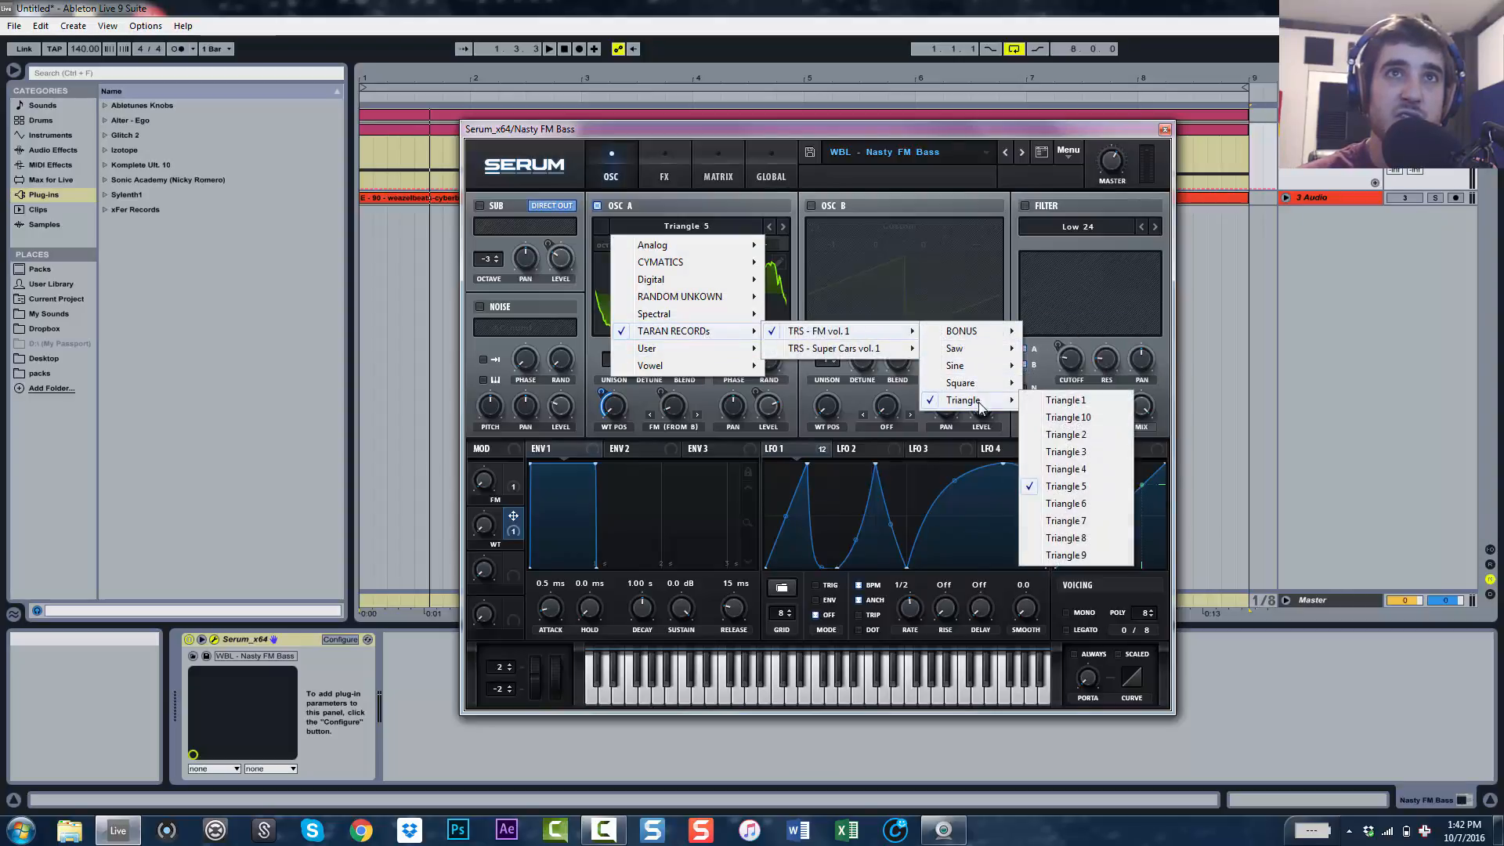
click(674, 135)
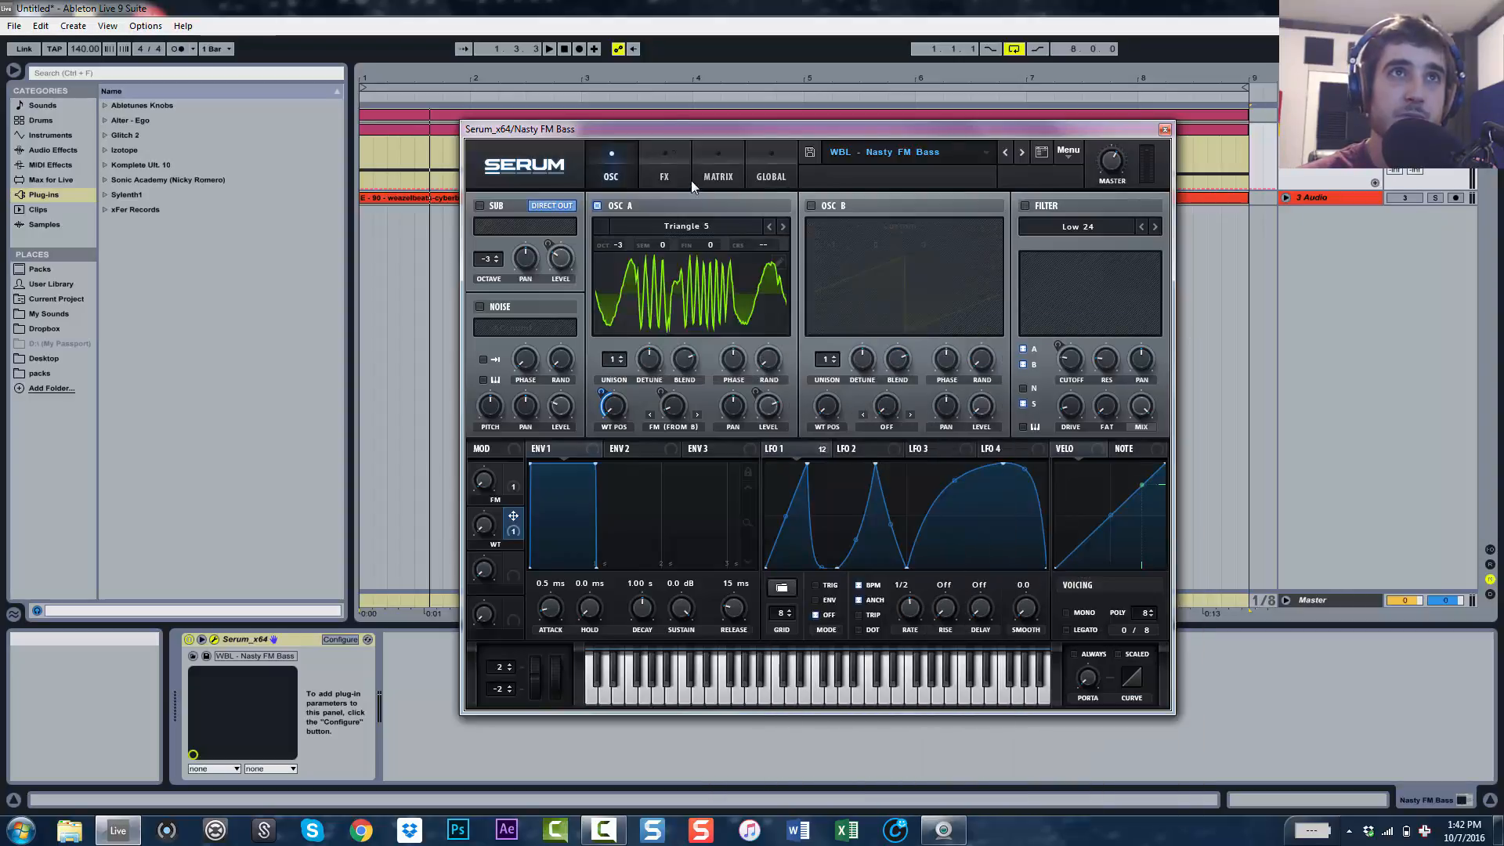
click(708, 285)
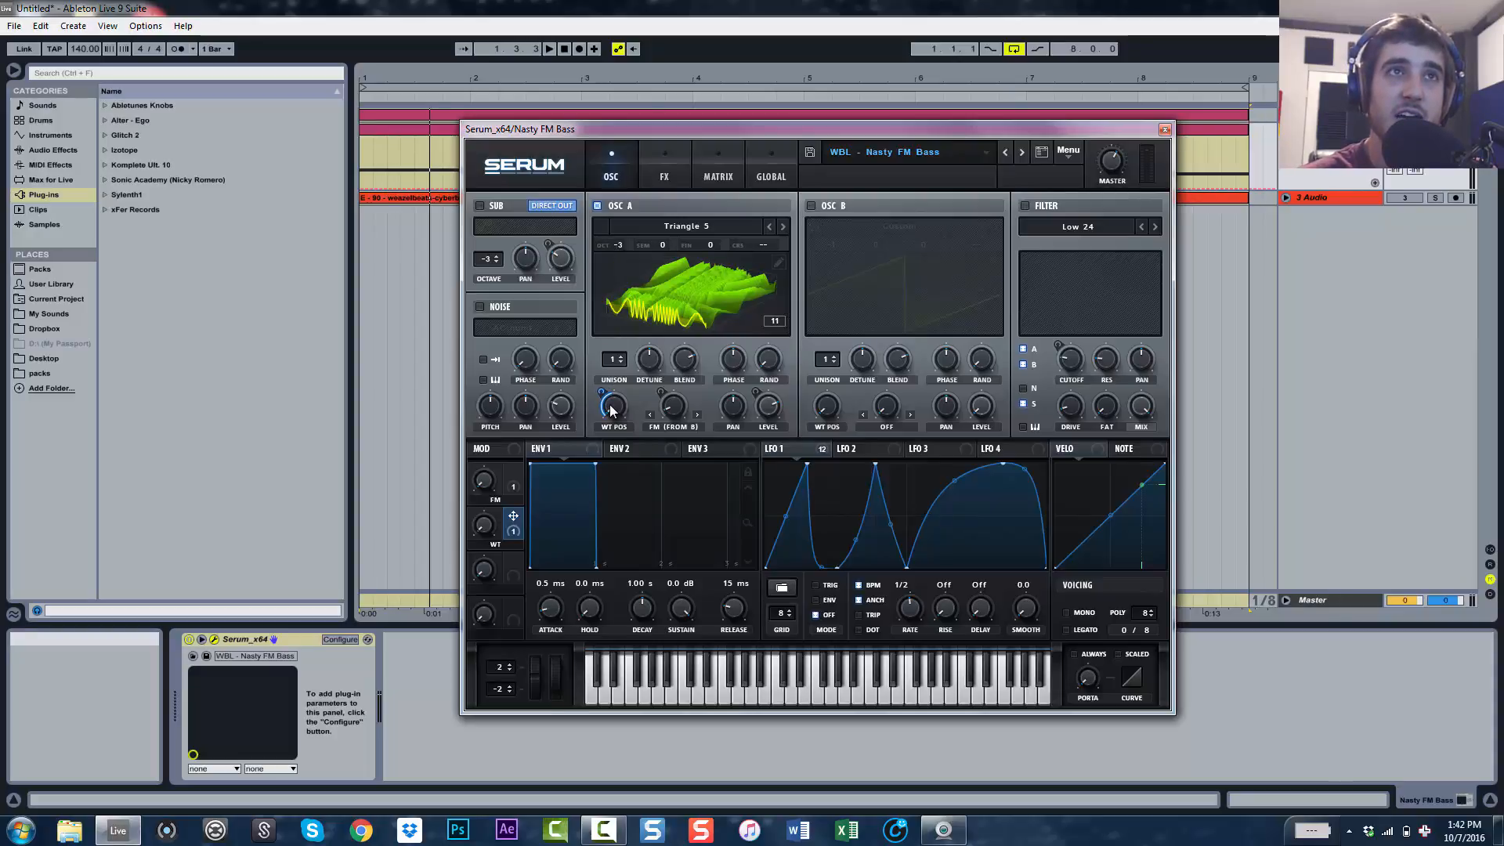
mouse_move(613, 409)
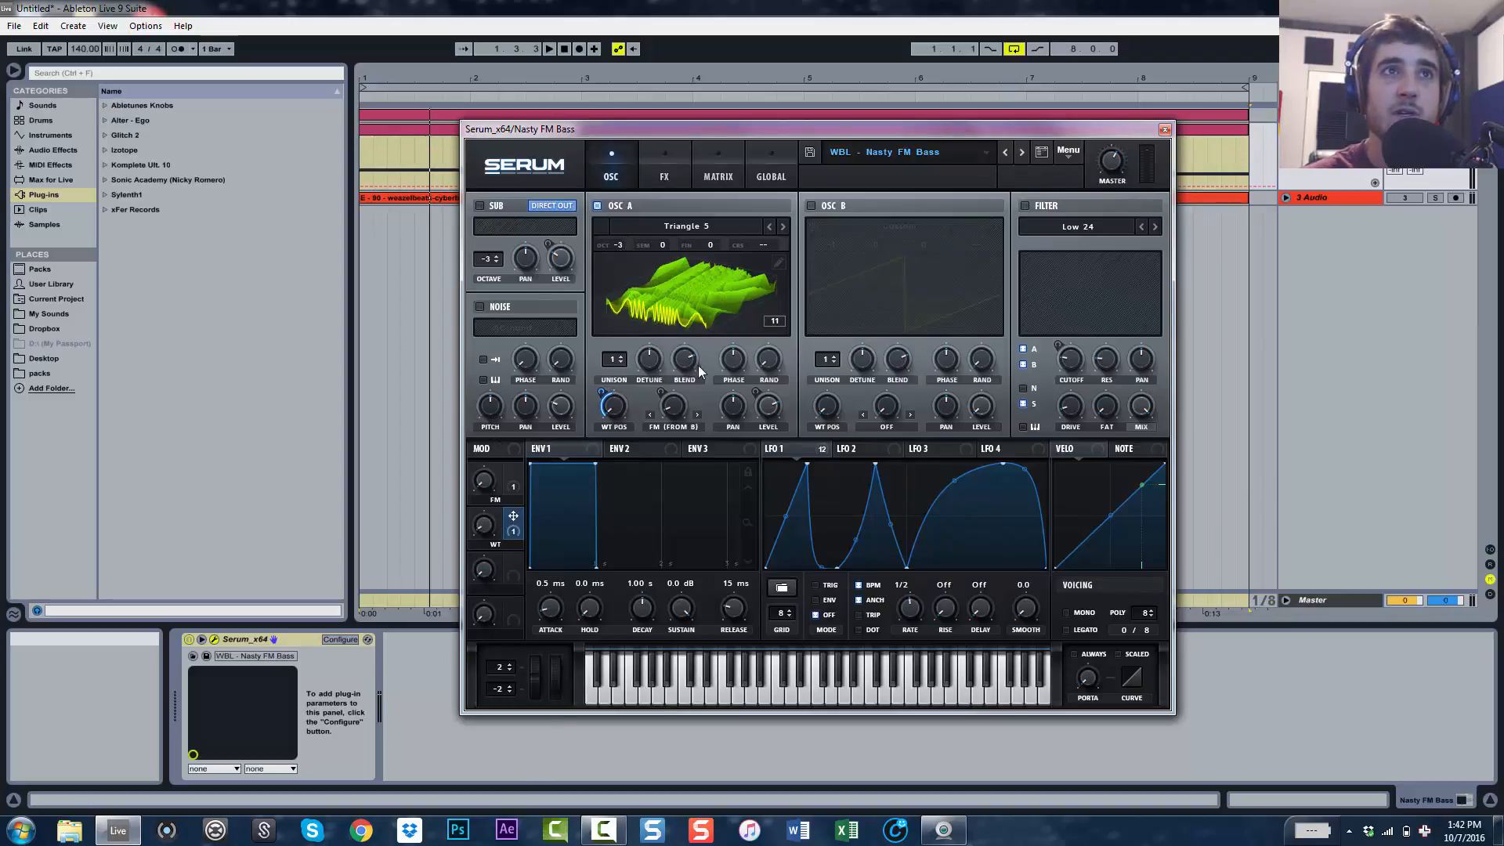
- Select LFO 1 to show its modulation targets, enable Oscillator B, and audition the bass
click(788, 451)
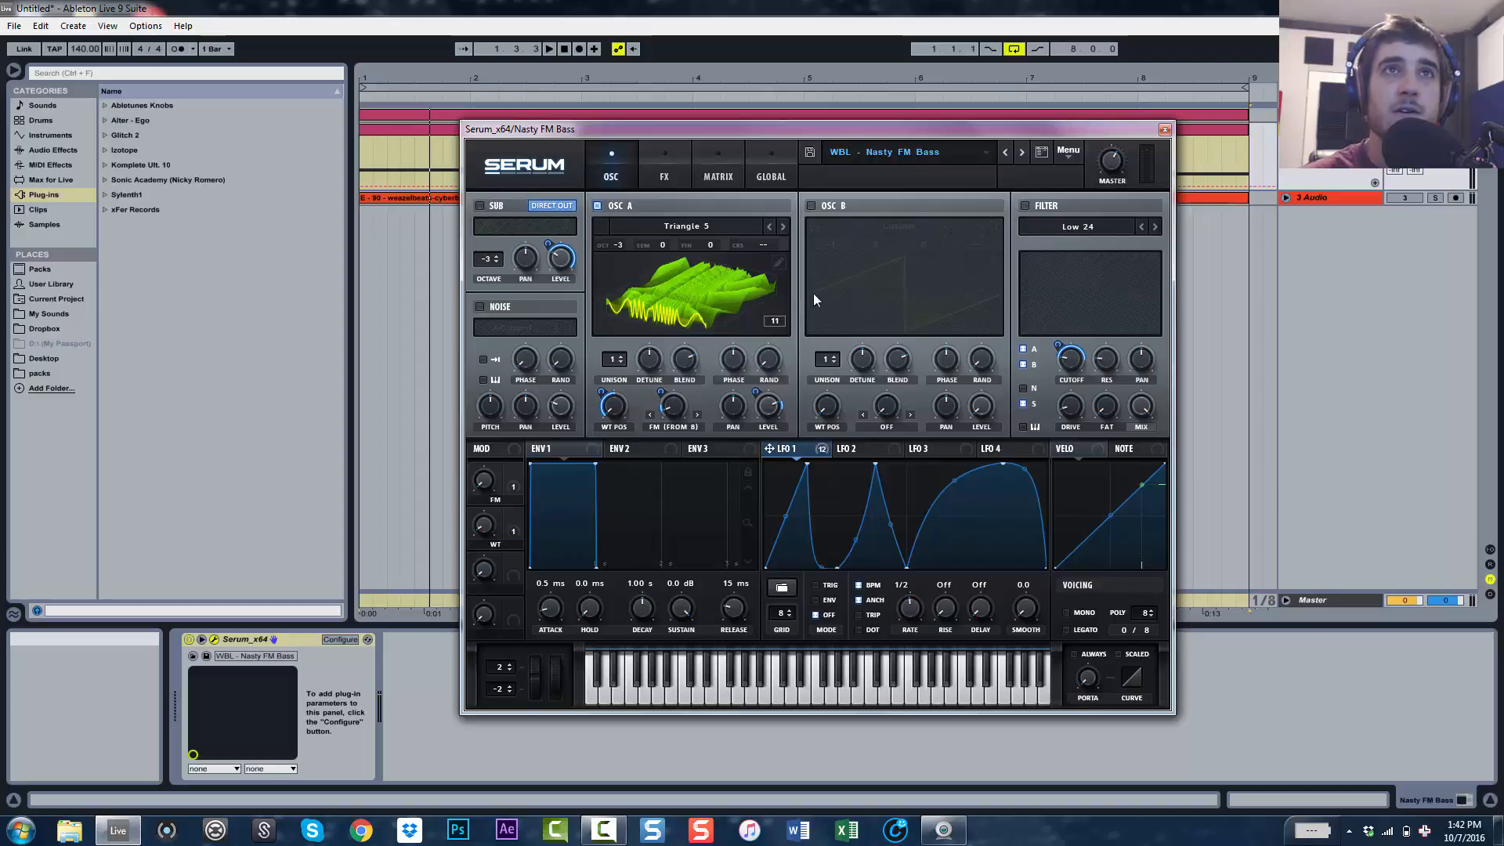
click(811, 205)
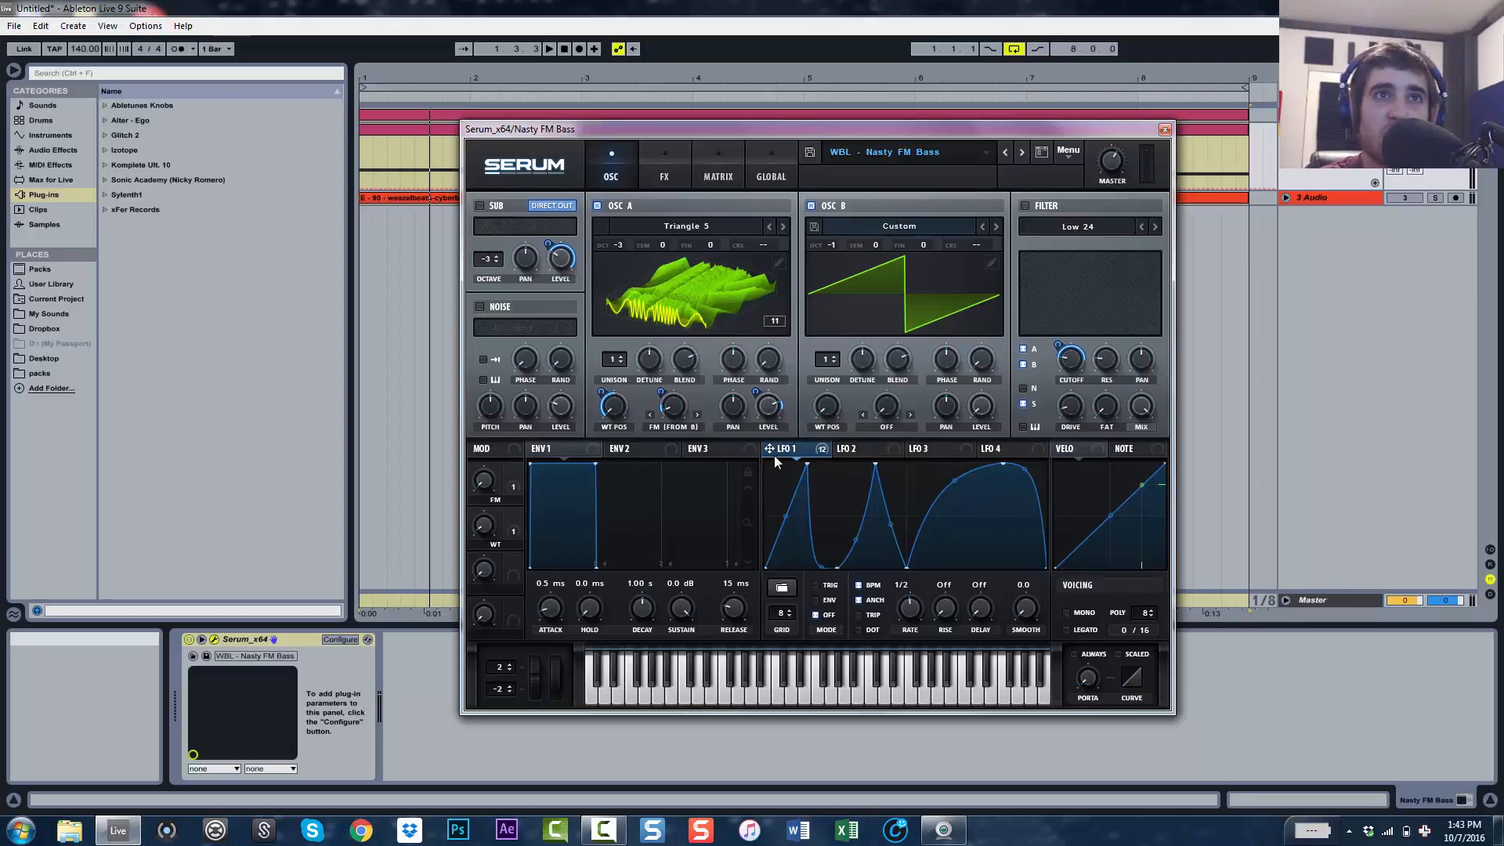
key(space)
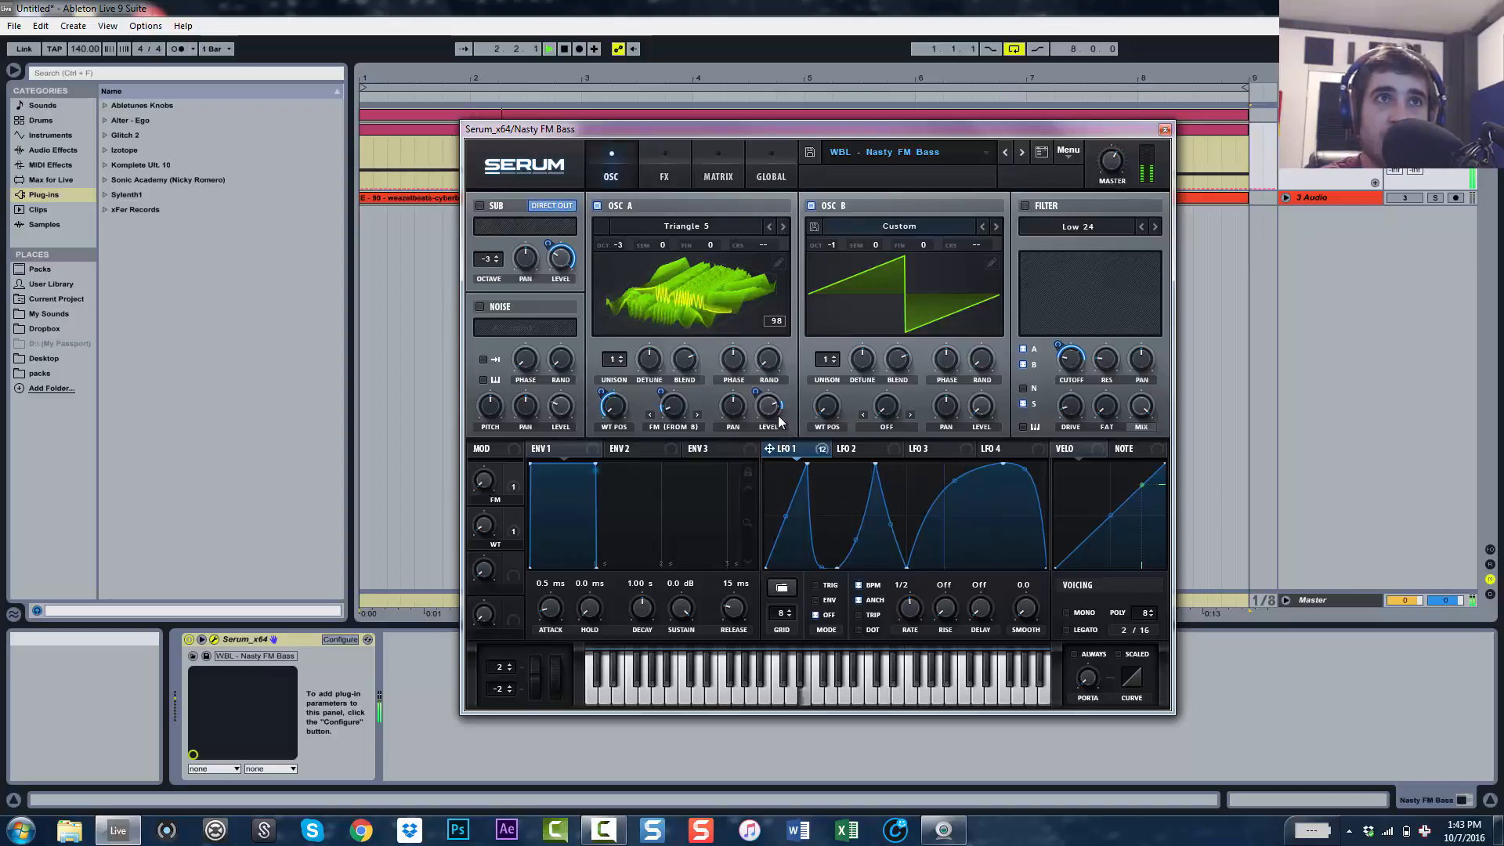
key(space)
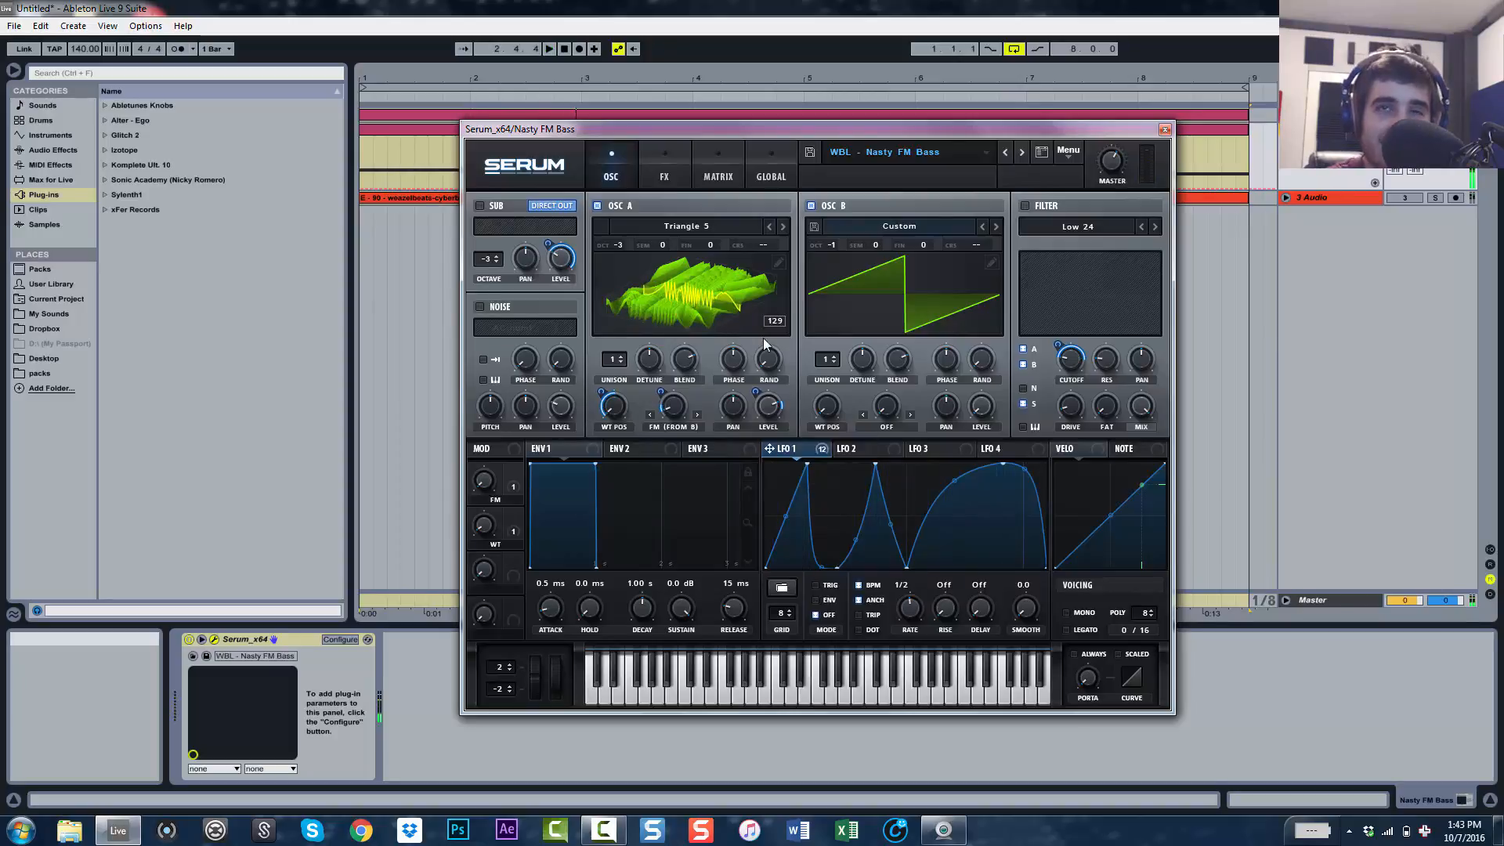
- Enable the Low 24 filter, comparing the bass with the filter off and on during playback
click(1025, 205)
key(space)
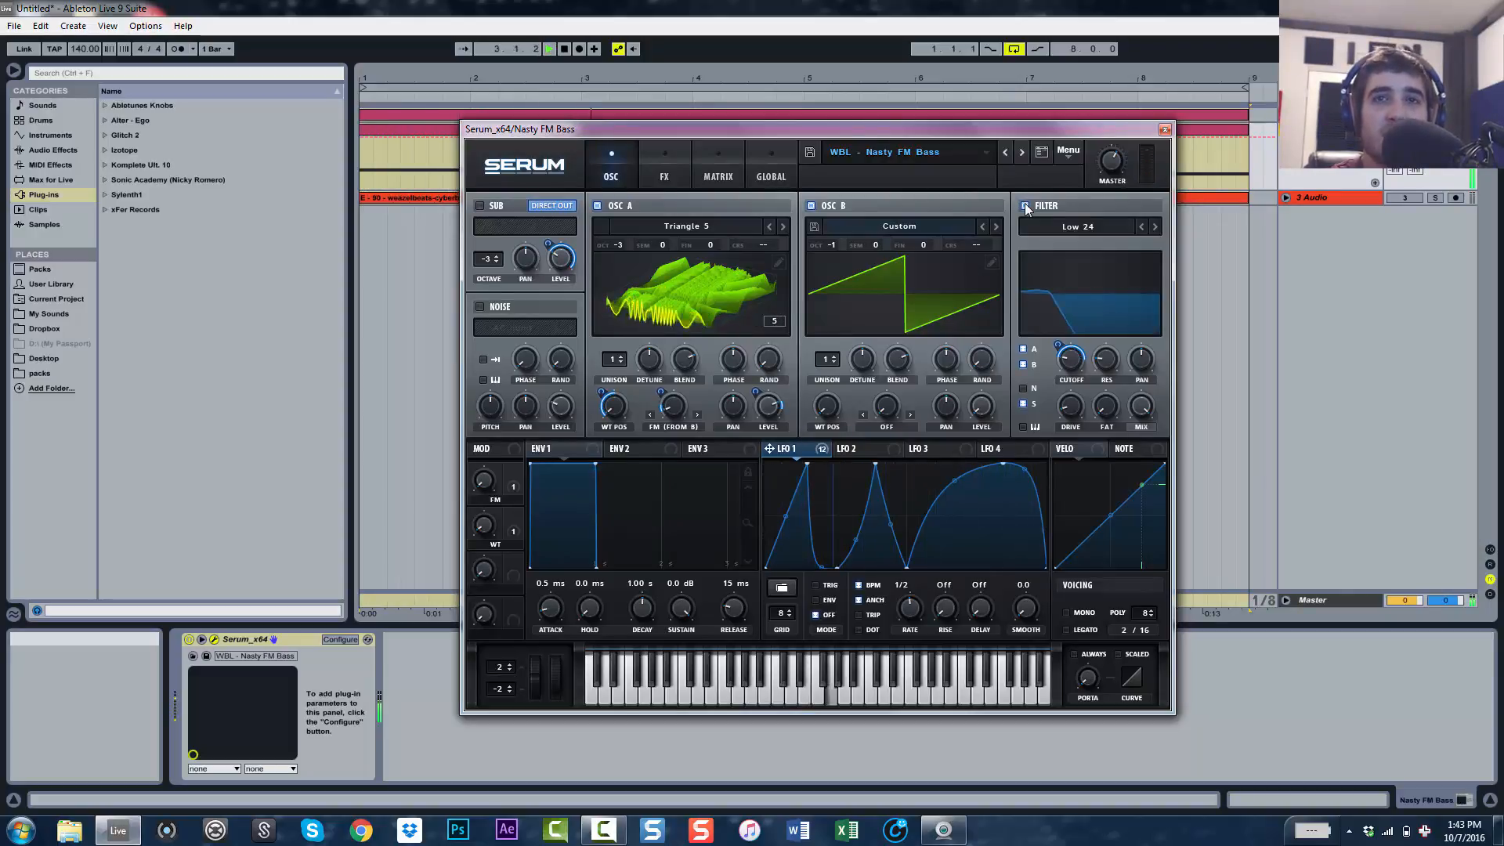
key(space)
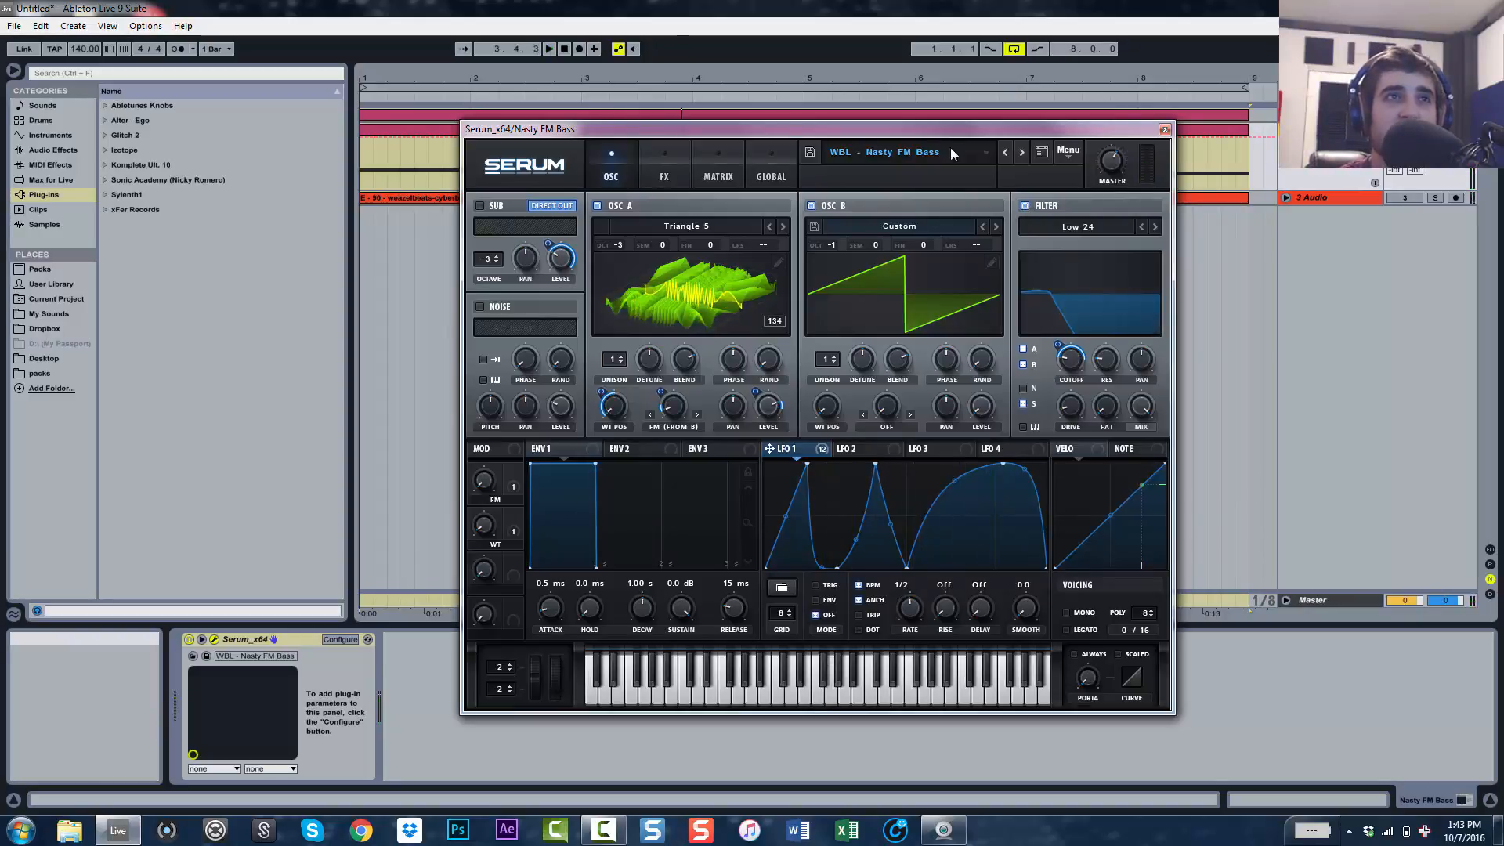
click(1024, 206)
key(space)
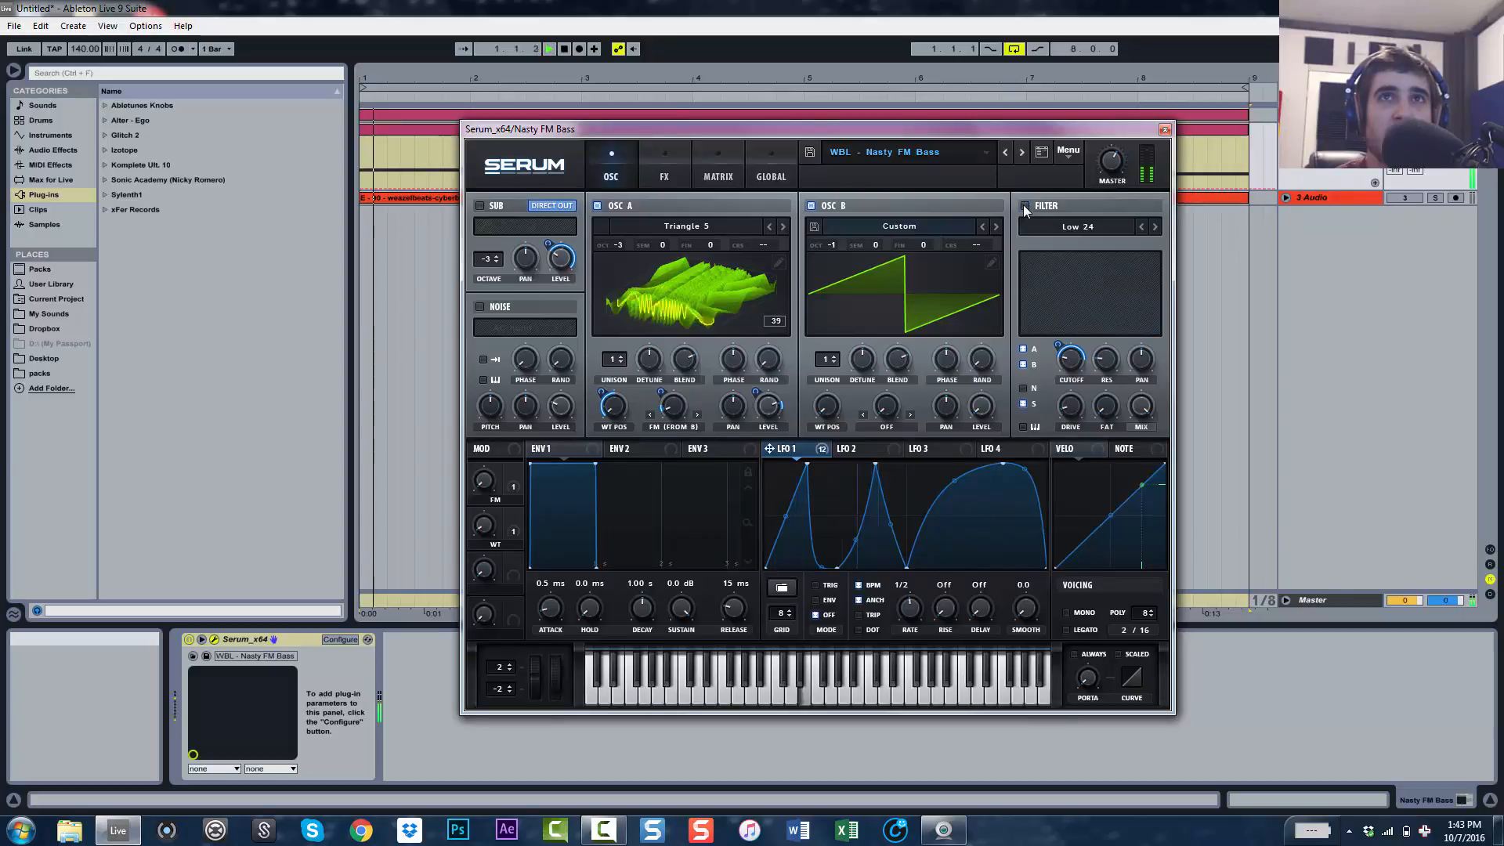
click(1023, 206)
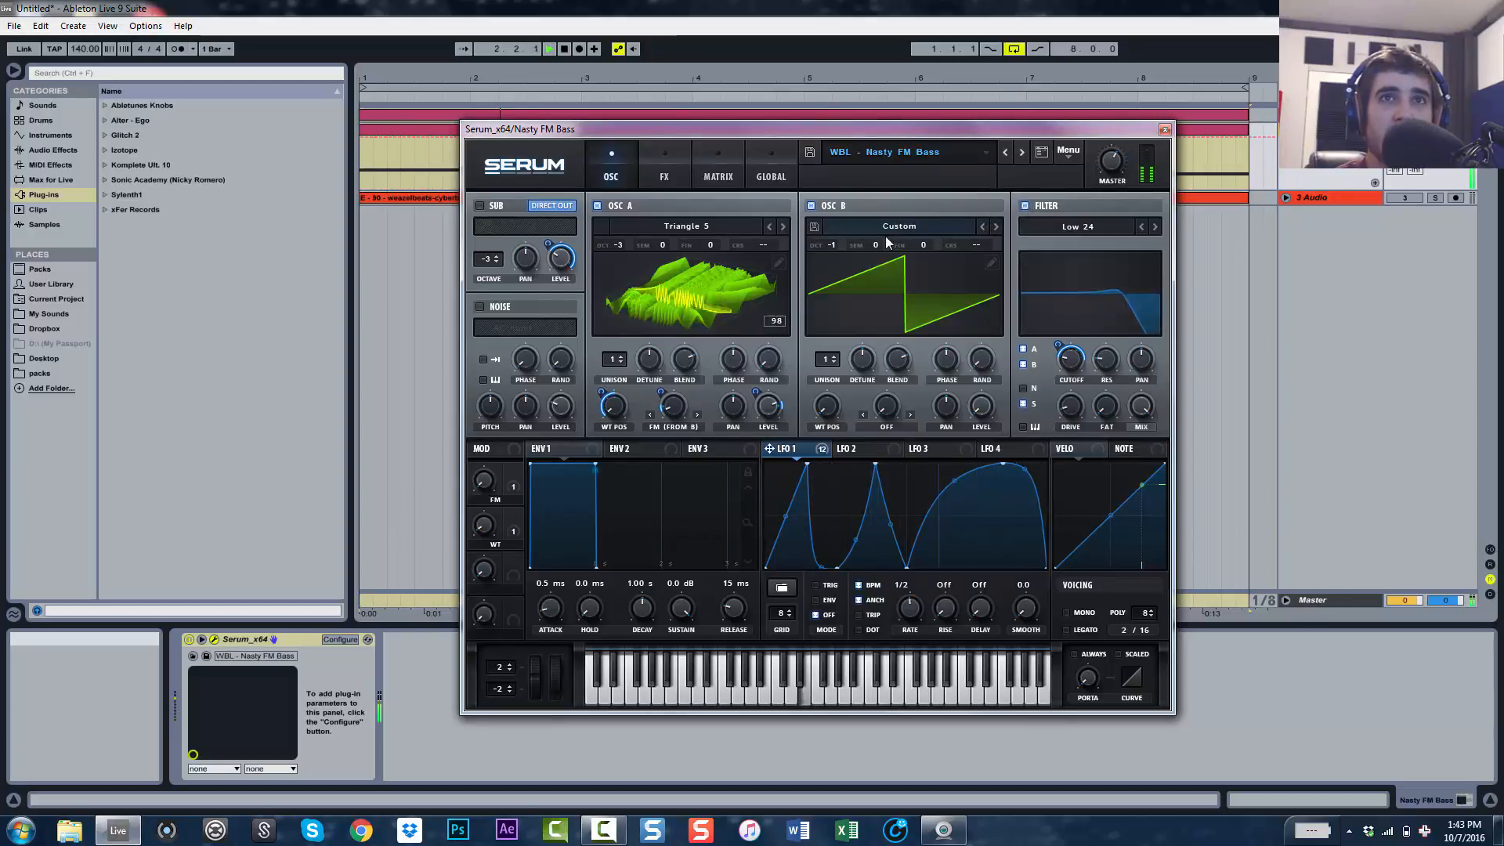
- Enable the sub oscillator and set LFO 1's mode to Trig while auditioning the bass
click(484, 206)
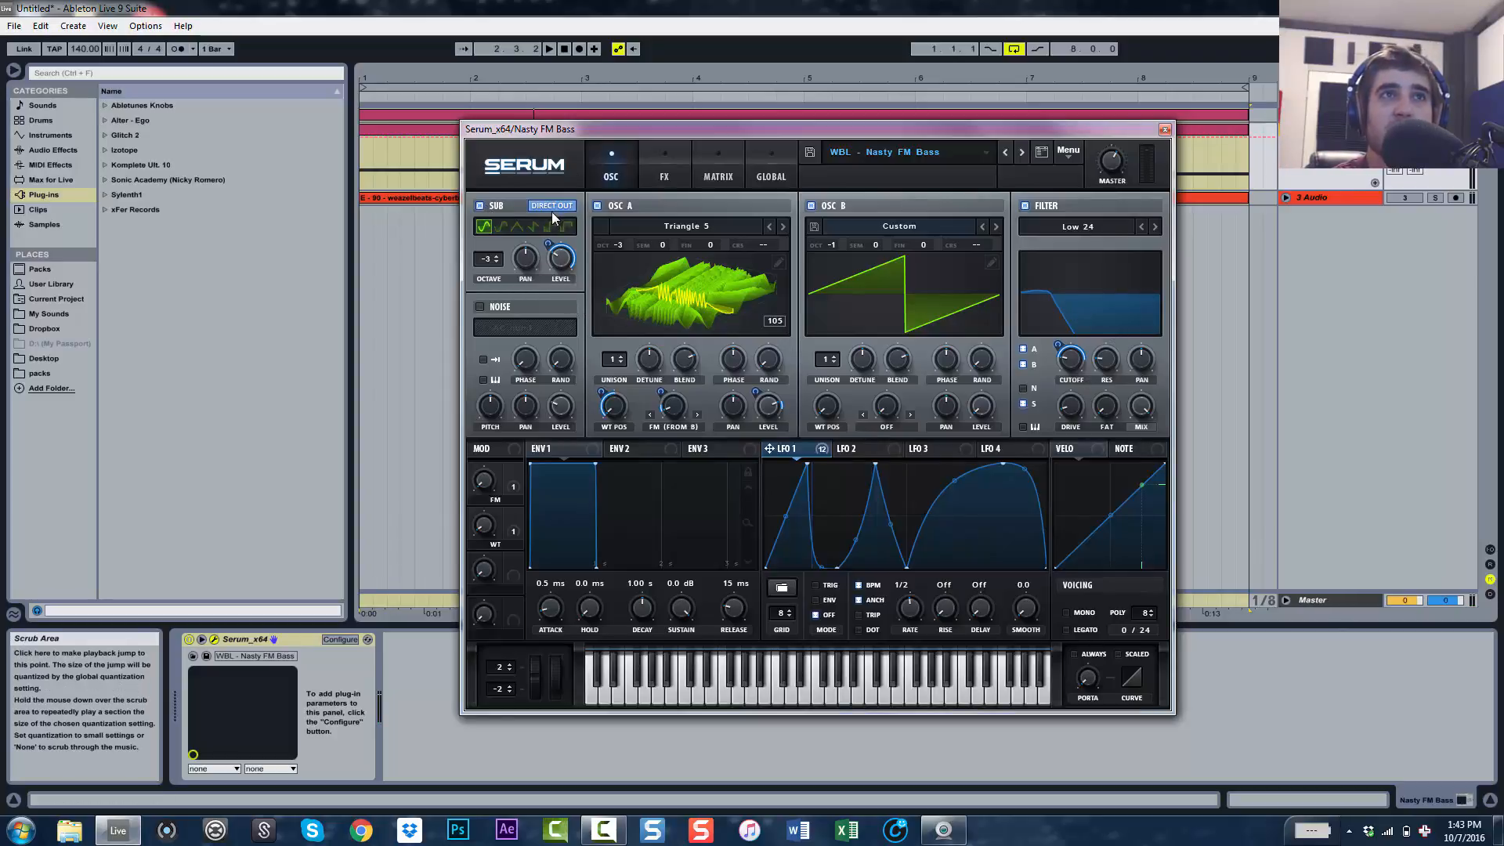
key(space)
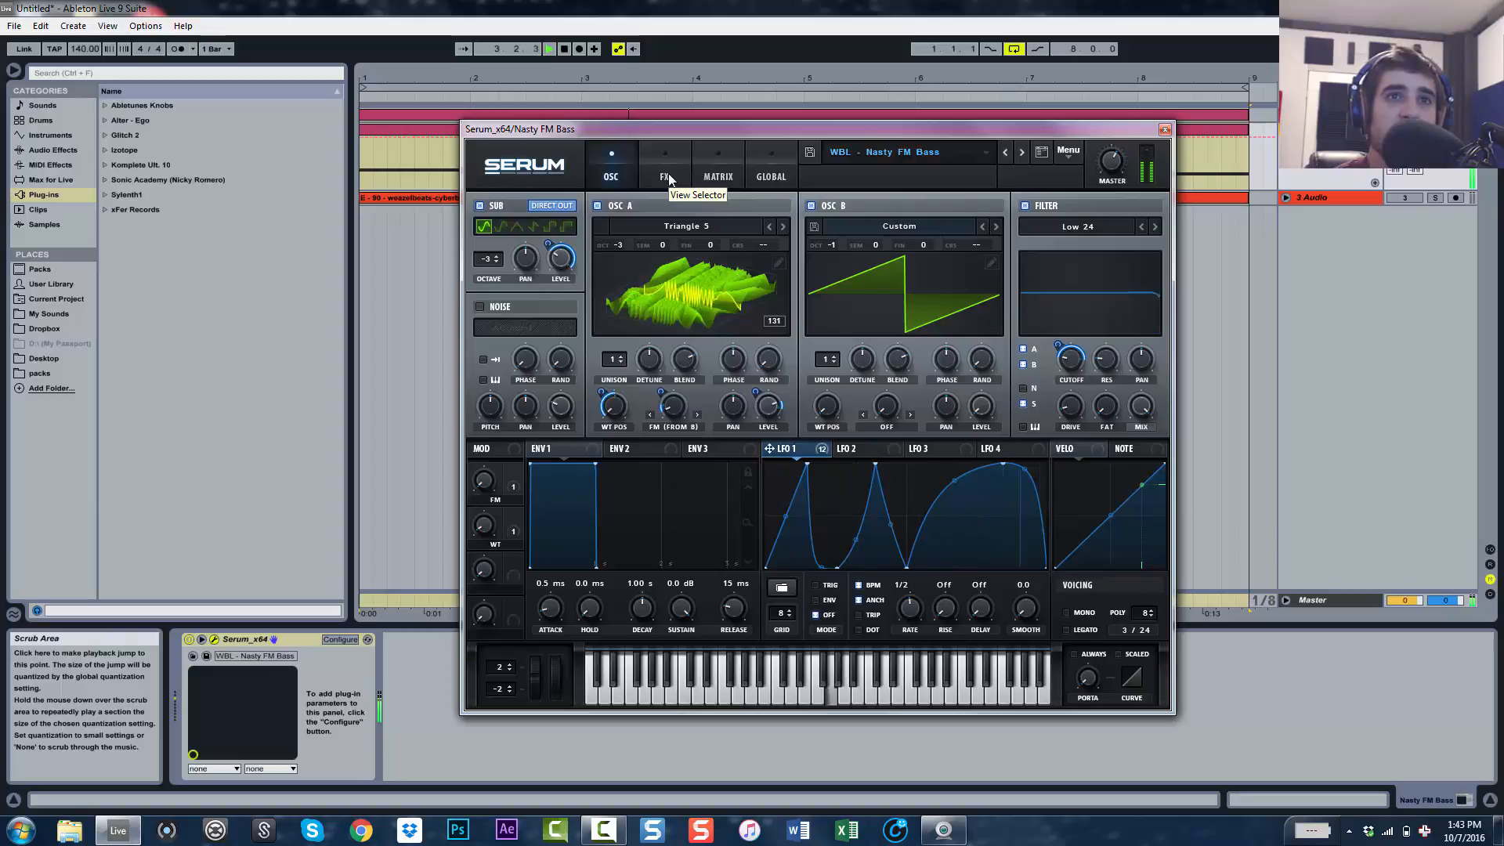
click(832, 585)
key(space)
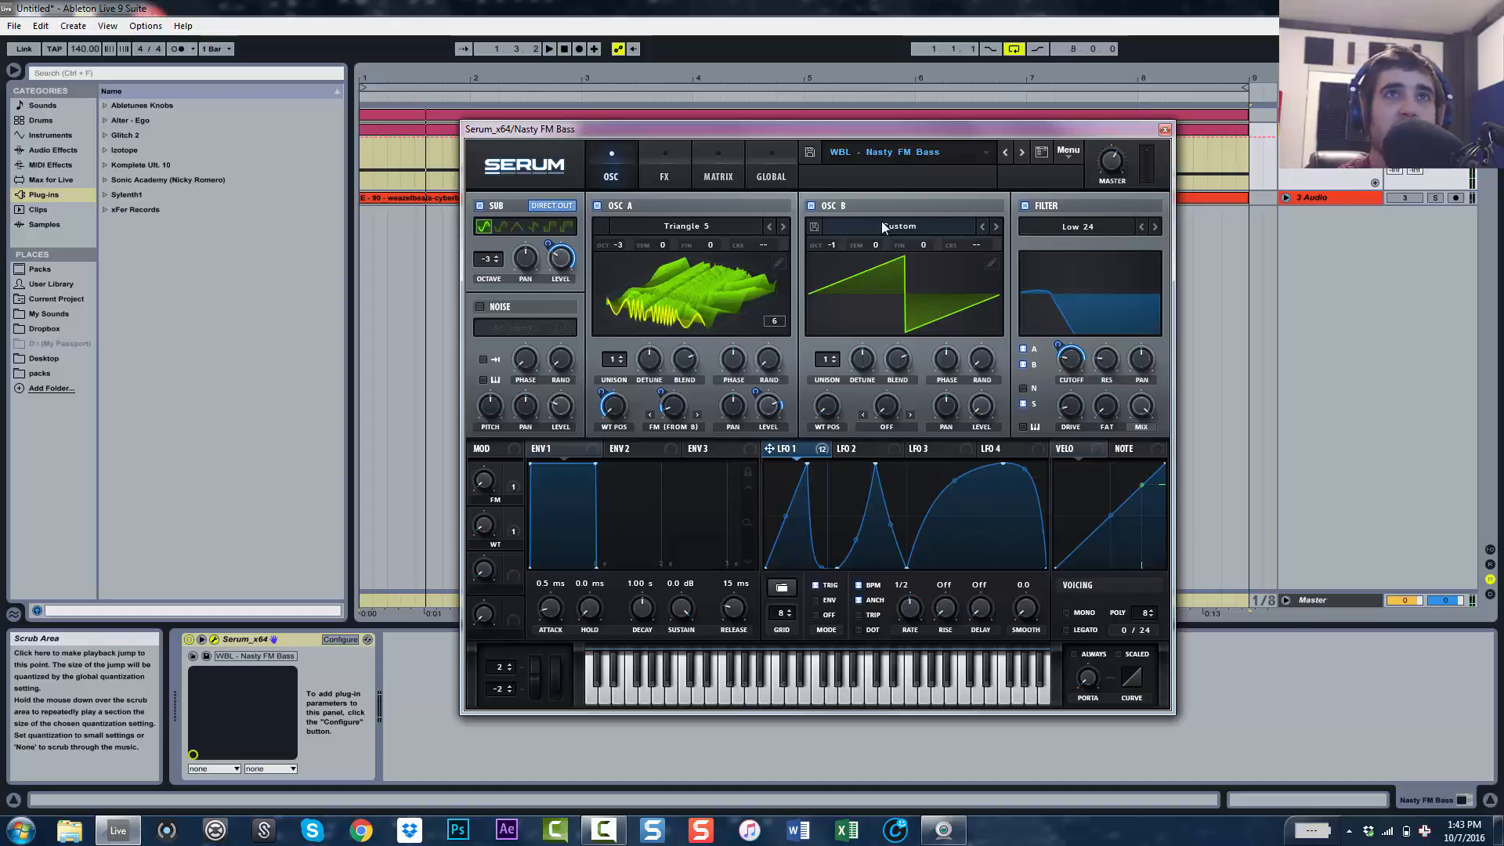
- Save the preset as WBL - Nasty FM Bass, replacing the existing file
click(812, 150)
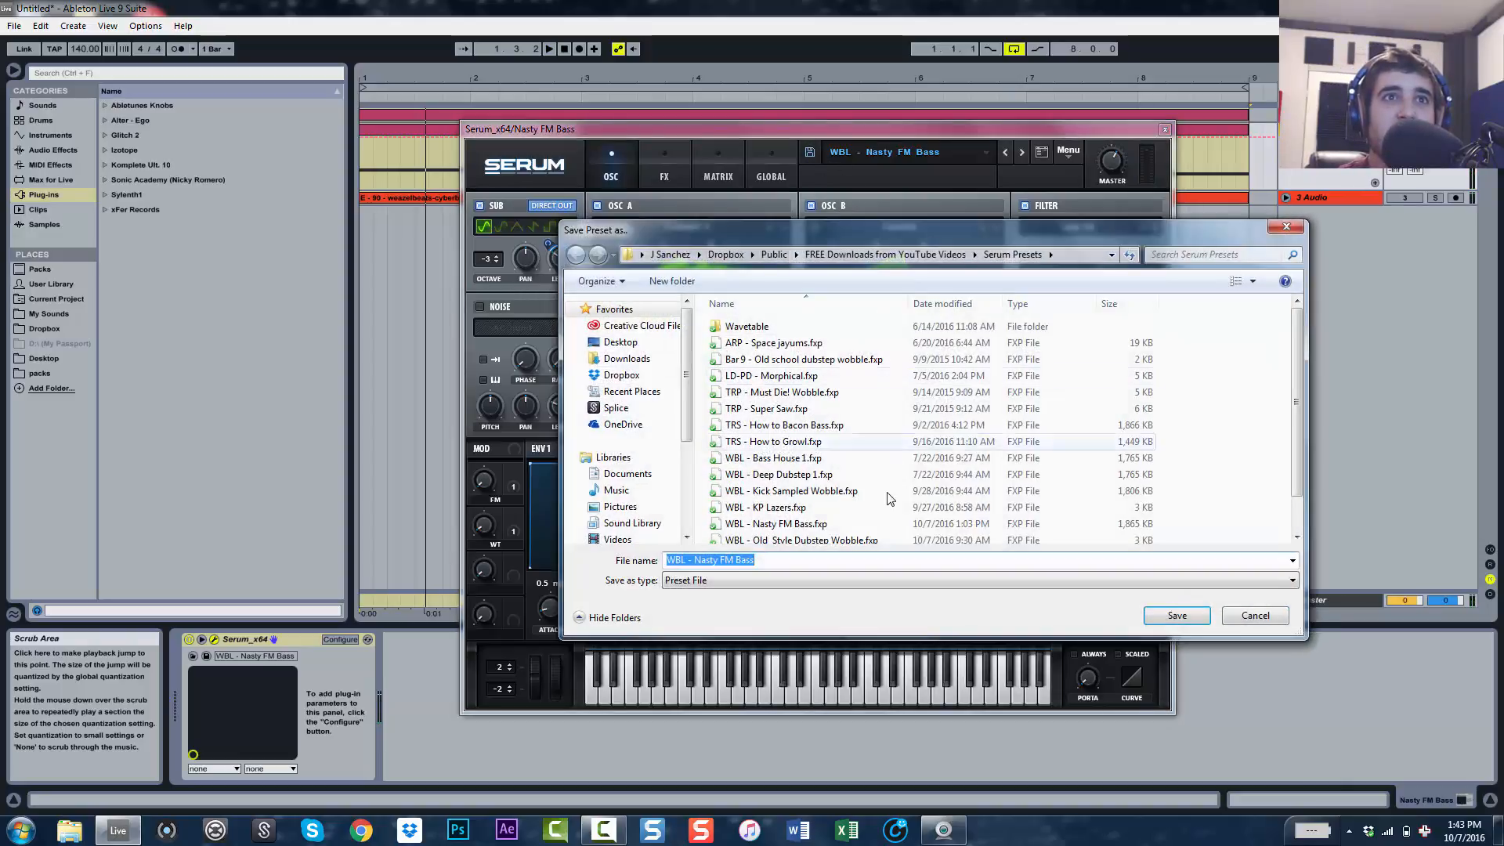
click(1183, 615)
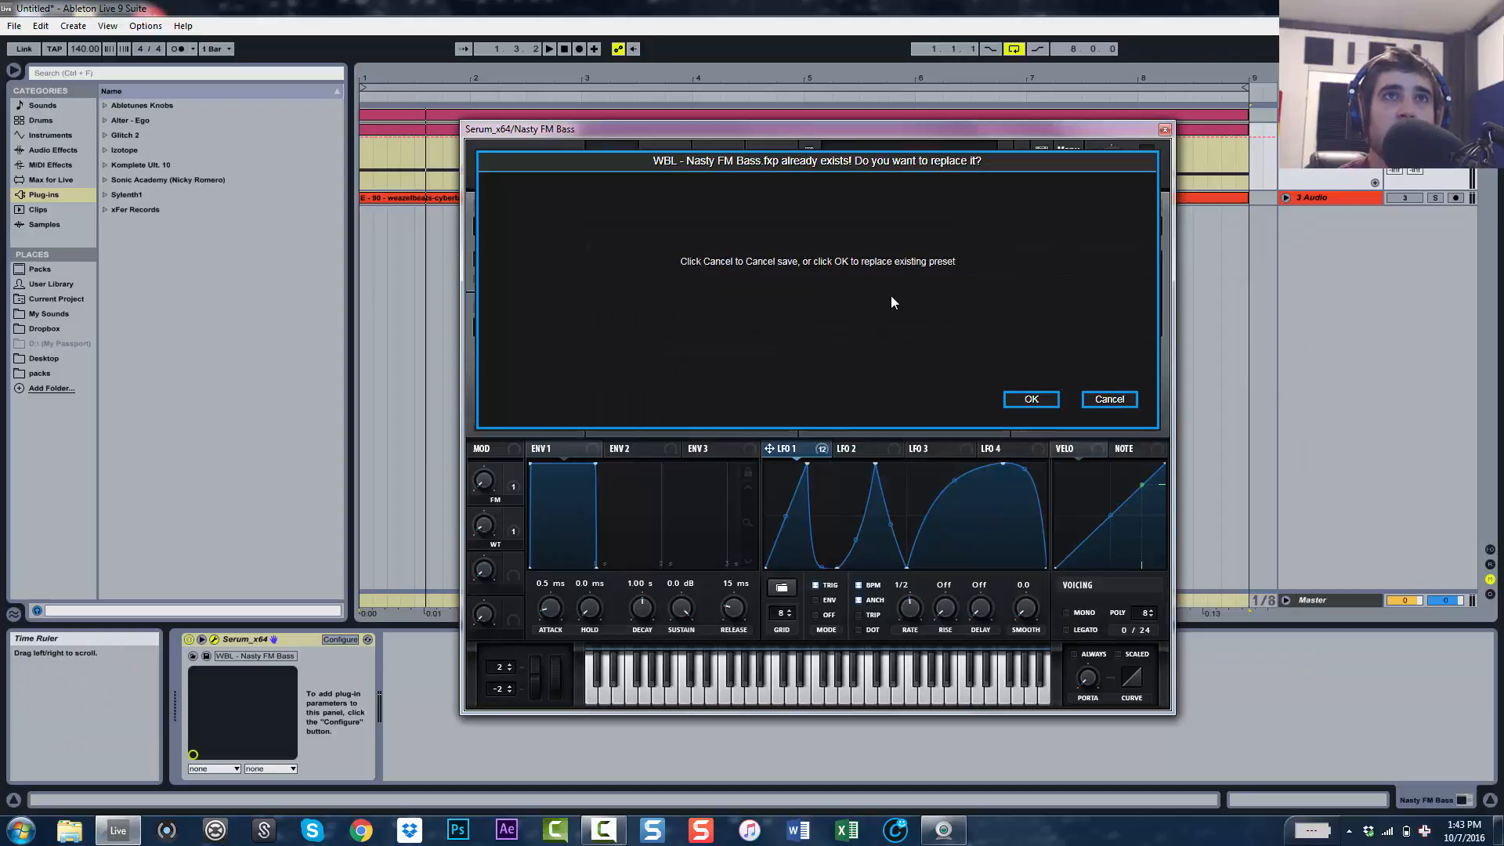
click(1031, 401)
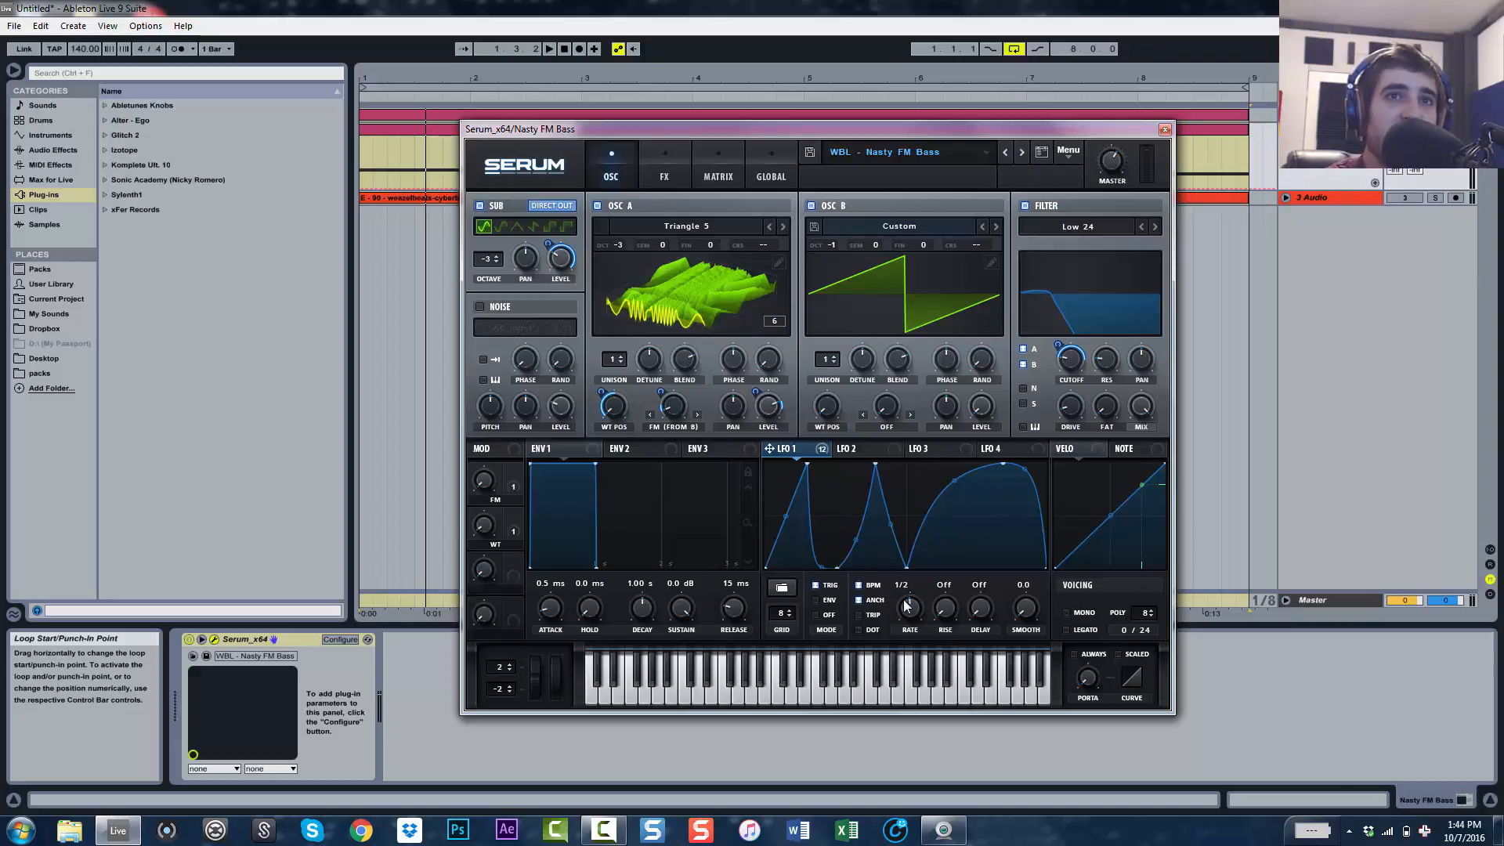
- Audition the bass with LFO 1 in Trig mode
key(space)
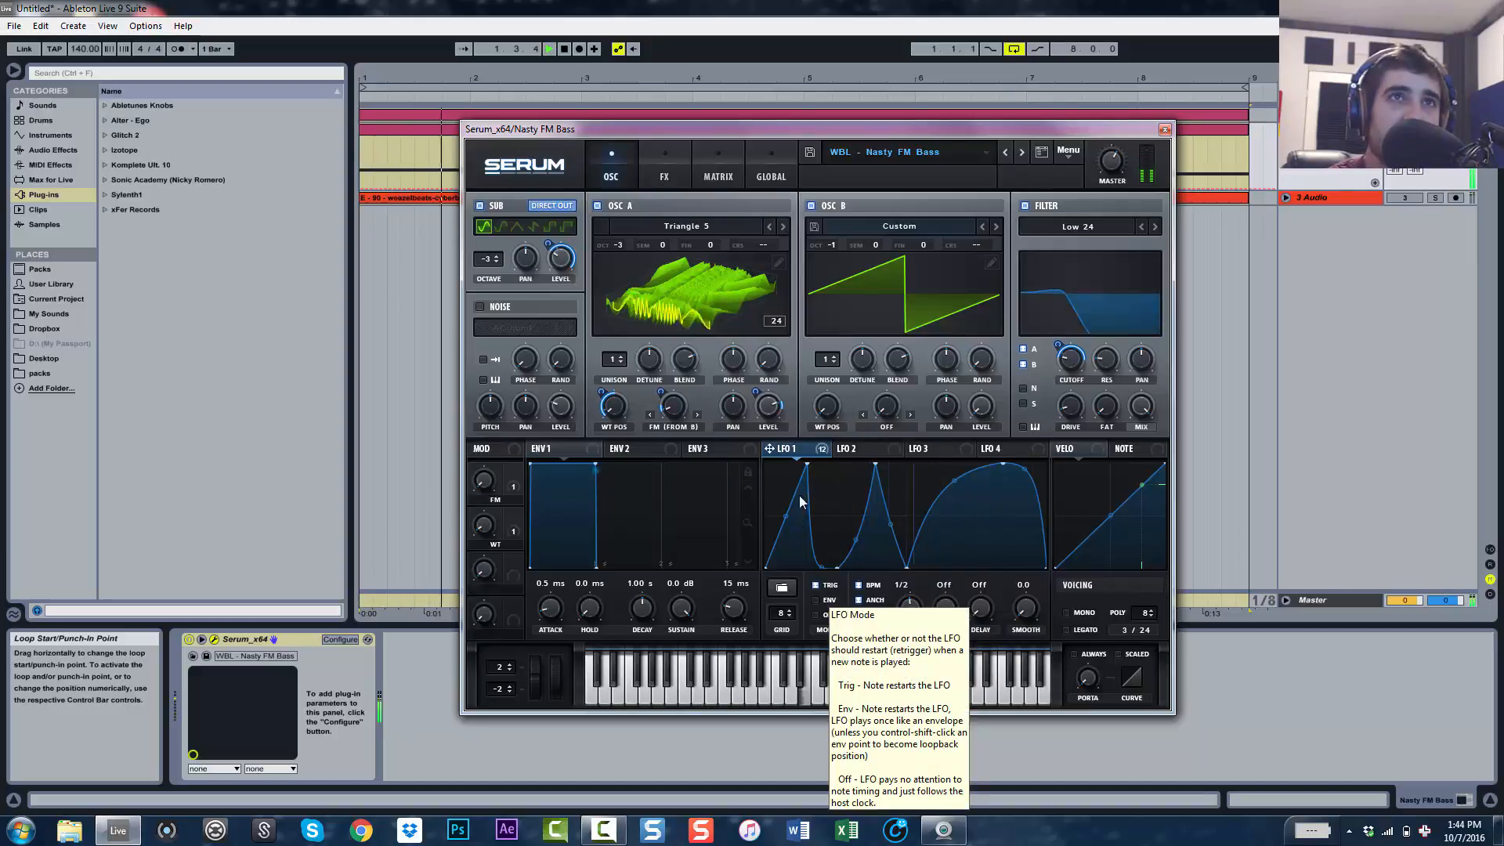
key(space)
- Enable the Distortion effect and review its distortion types, keeping Asym
click(679, 182)
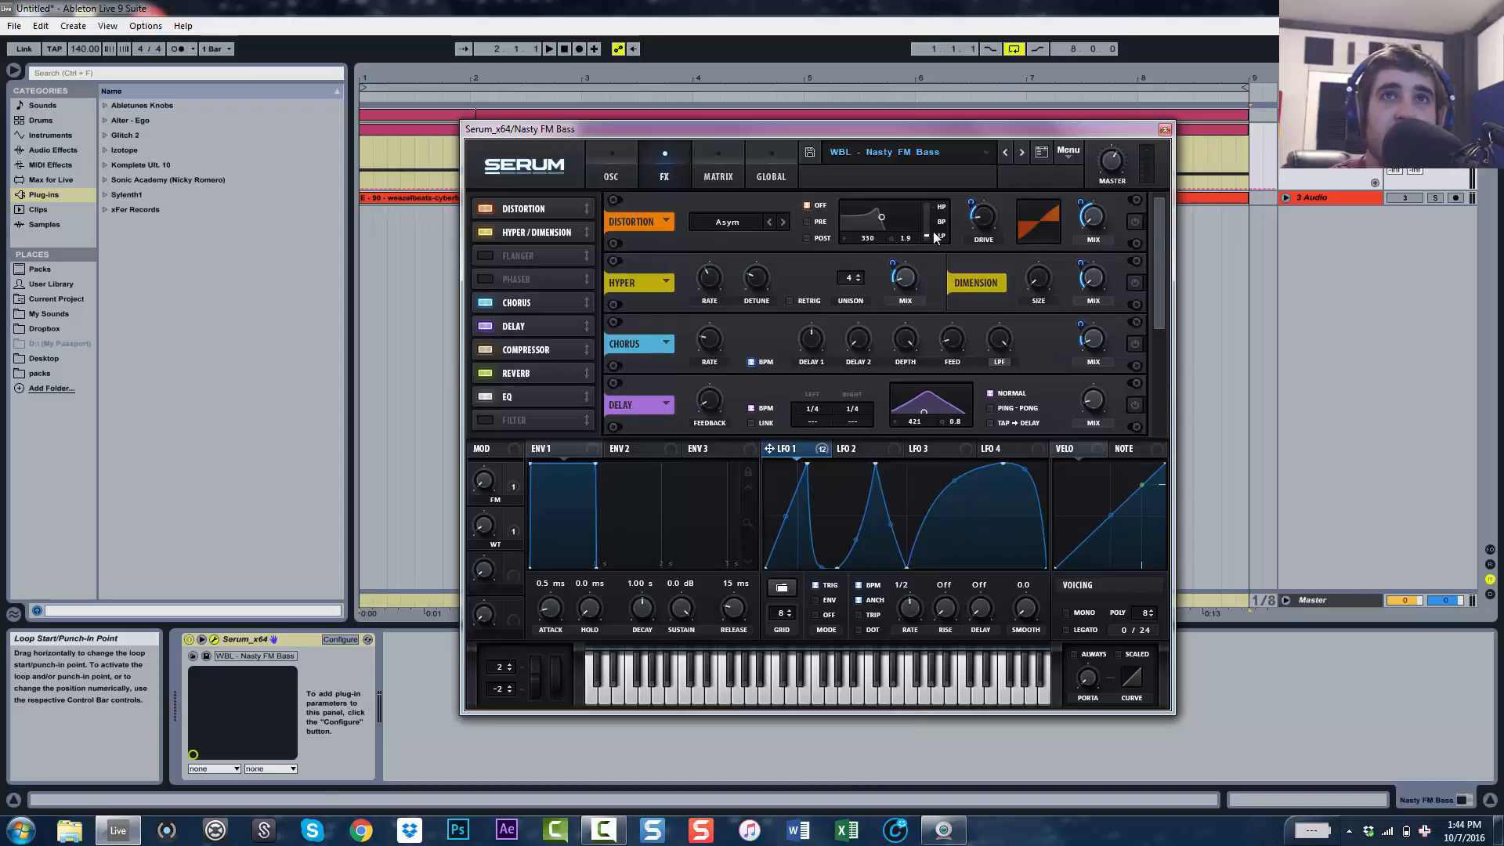
click(1135, 222)
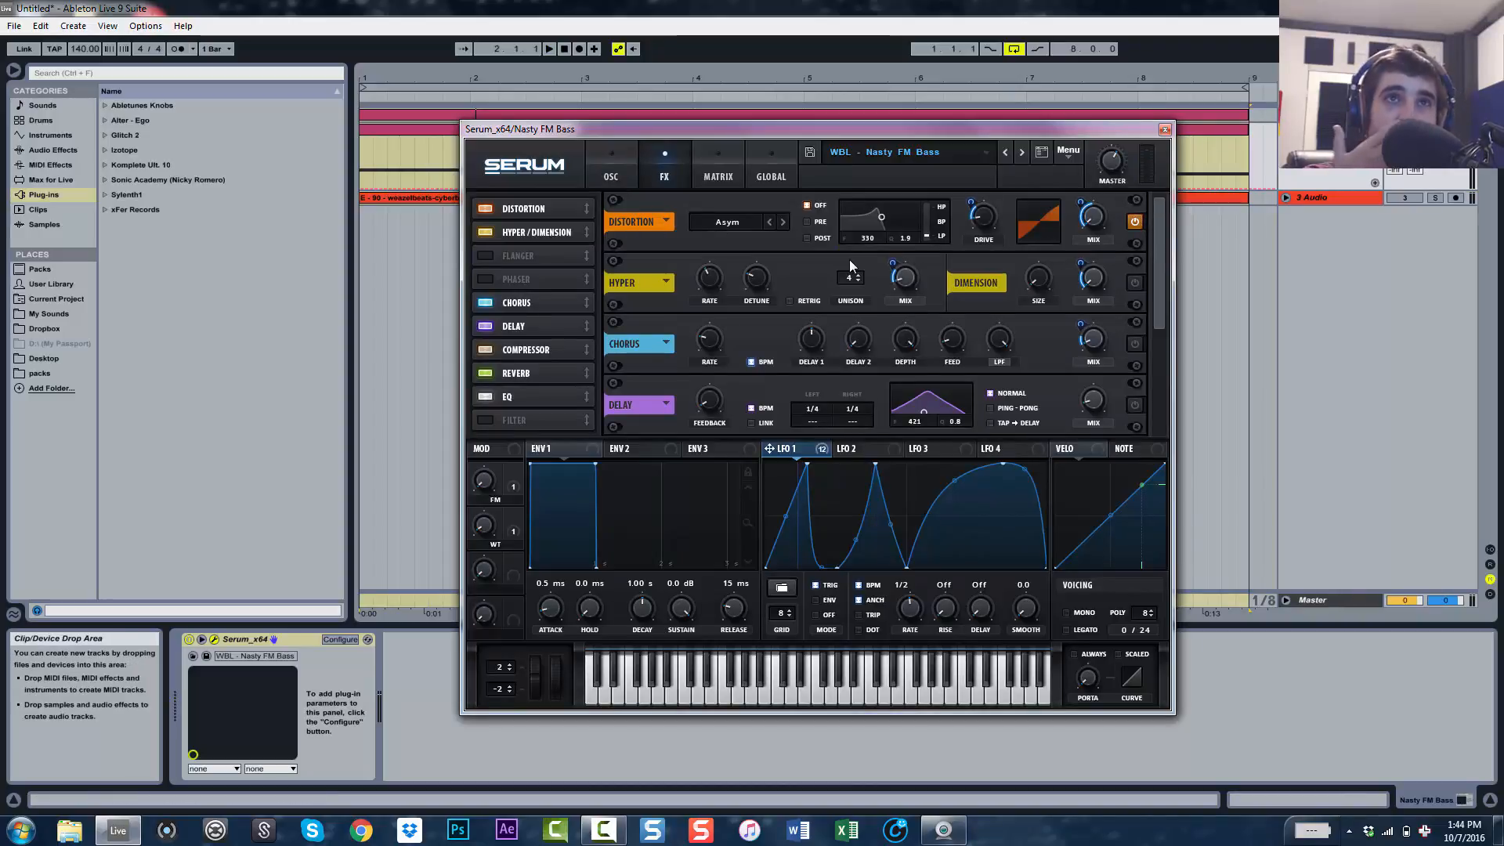
click(698, 217)
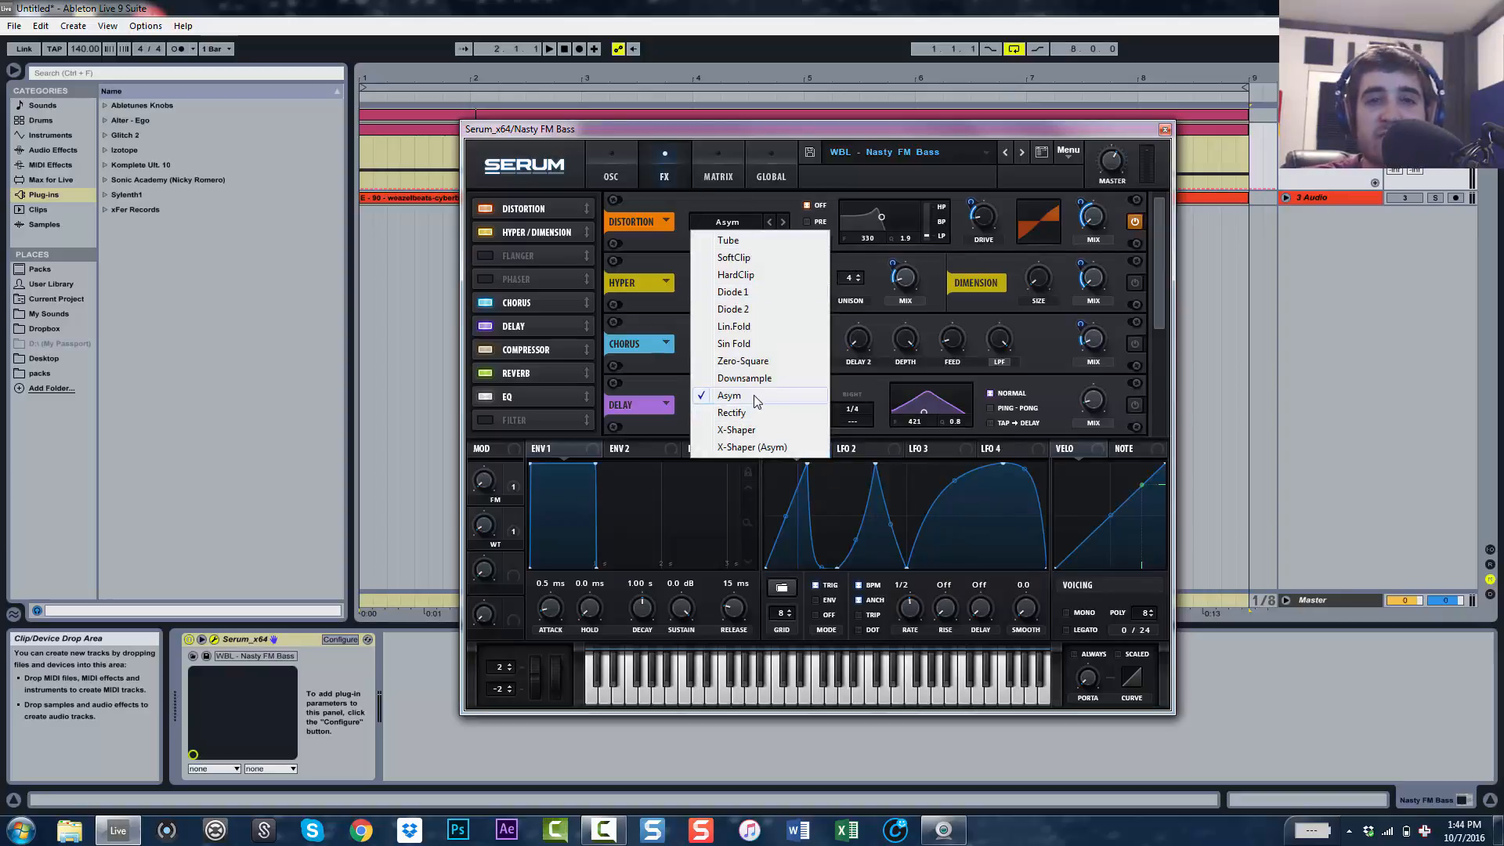
click(757, 124)
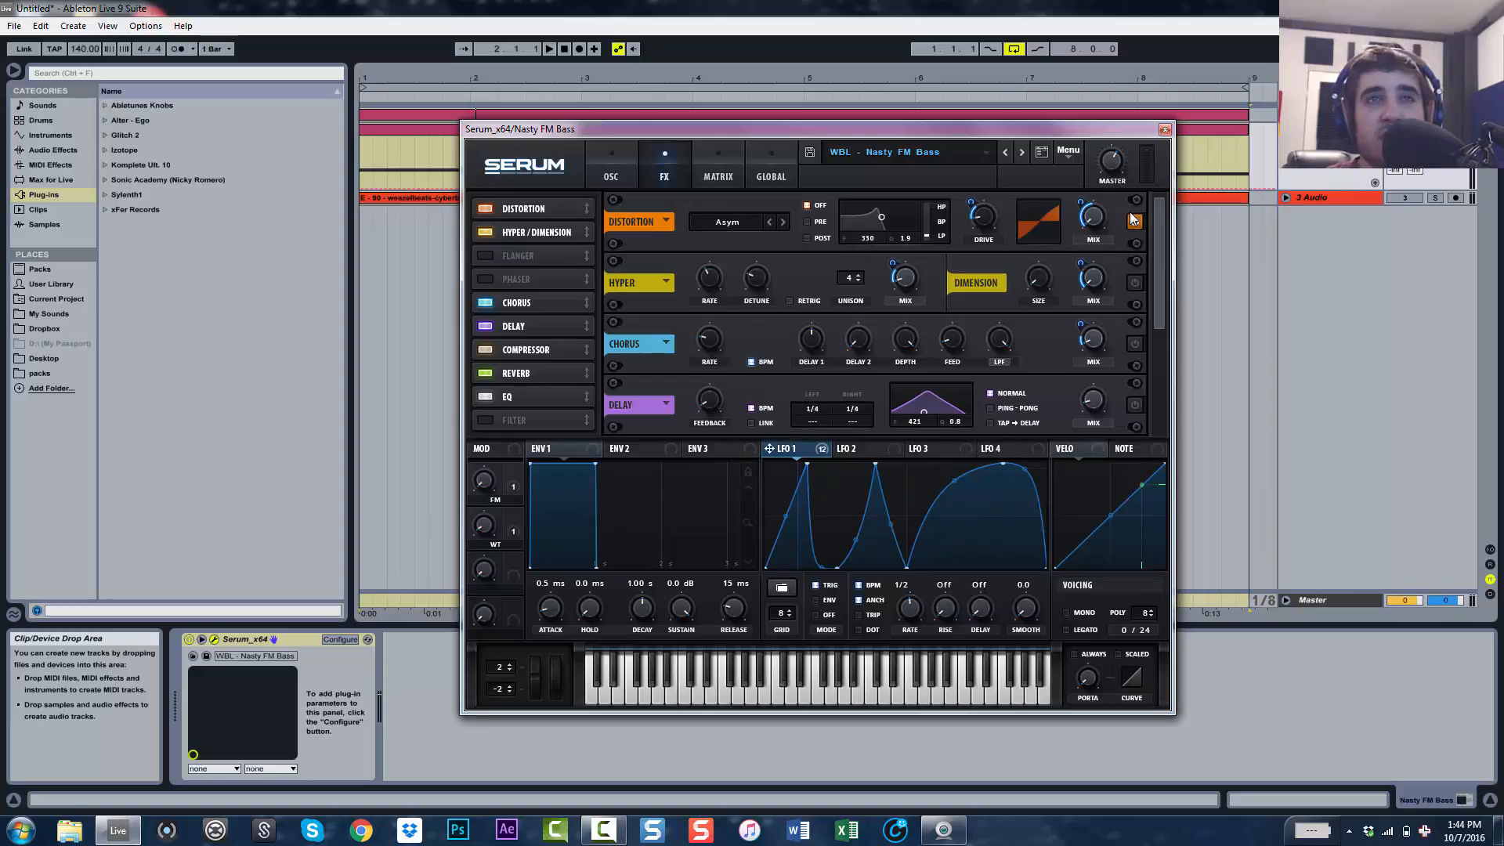
- Compare the bass with the Distortion effect bypassed and re-enabled during playback
key(space)
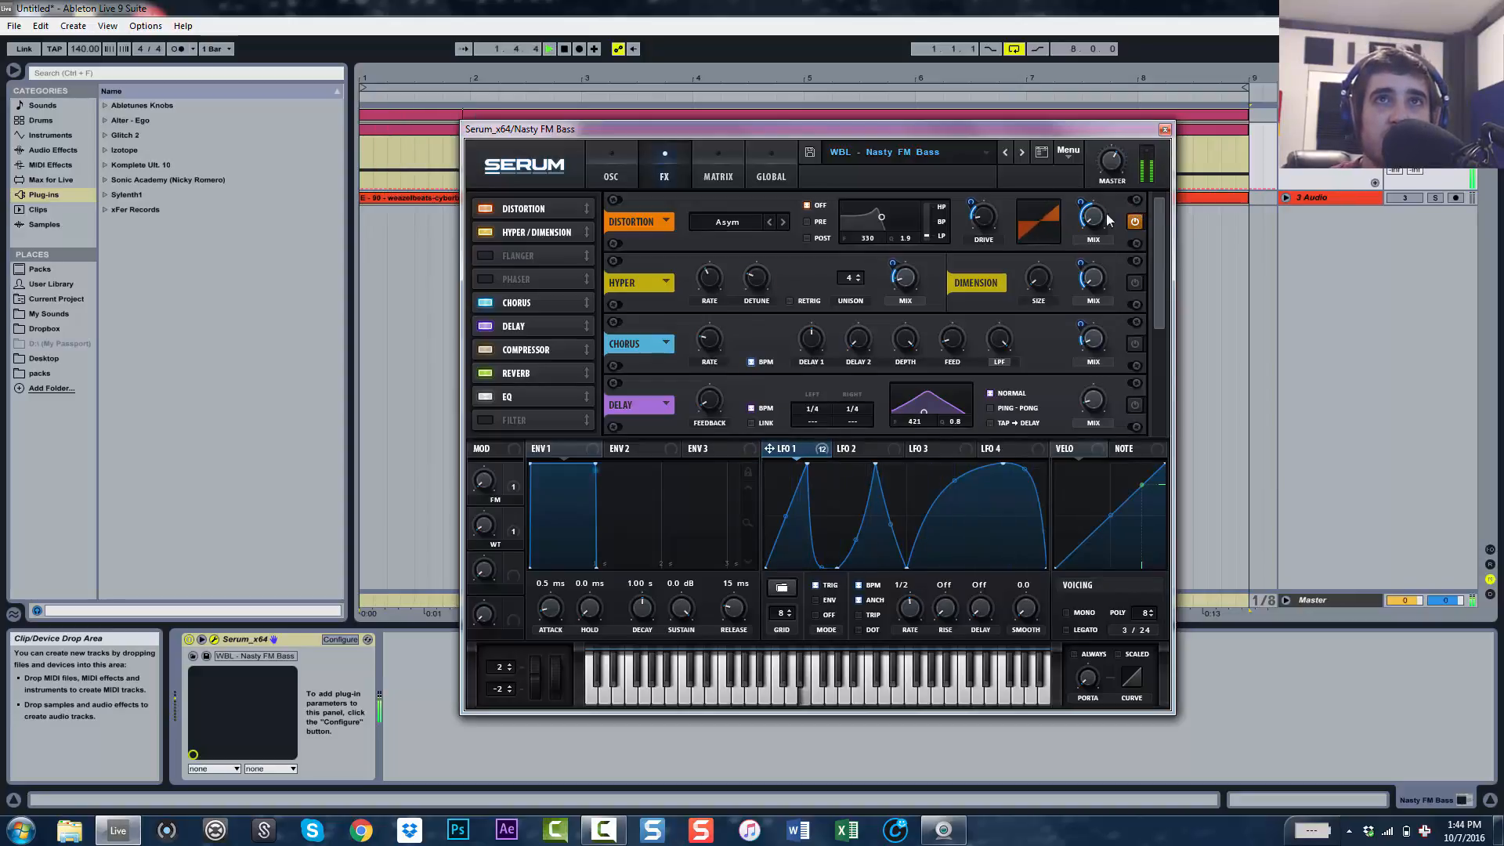
click(1134, 223)
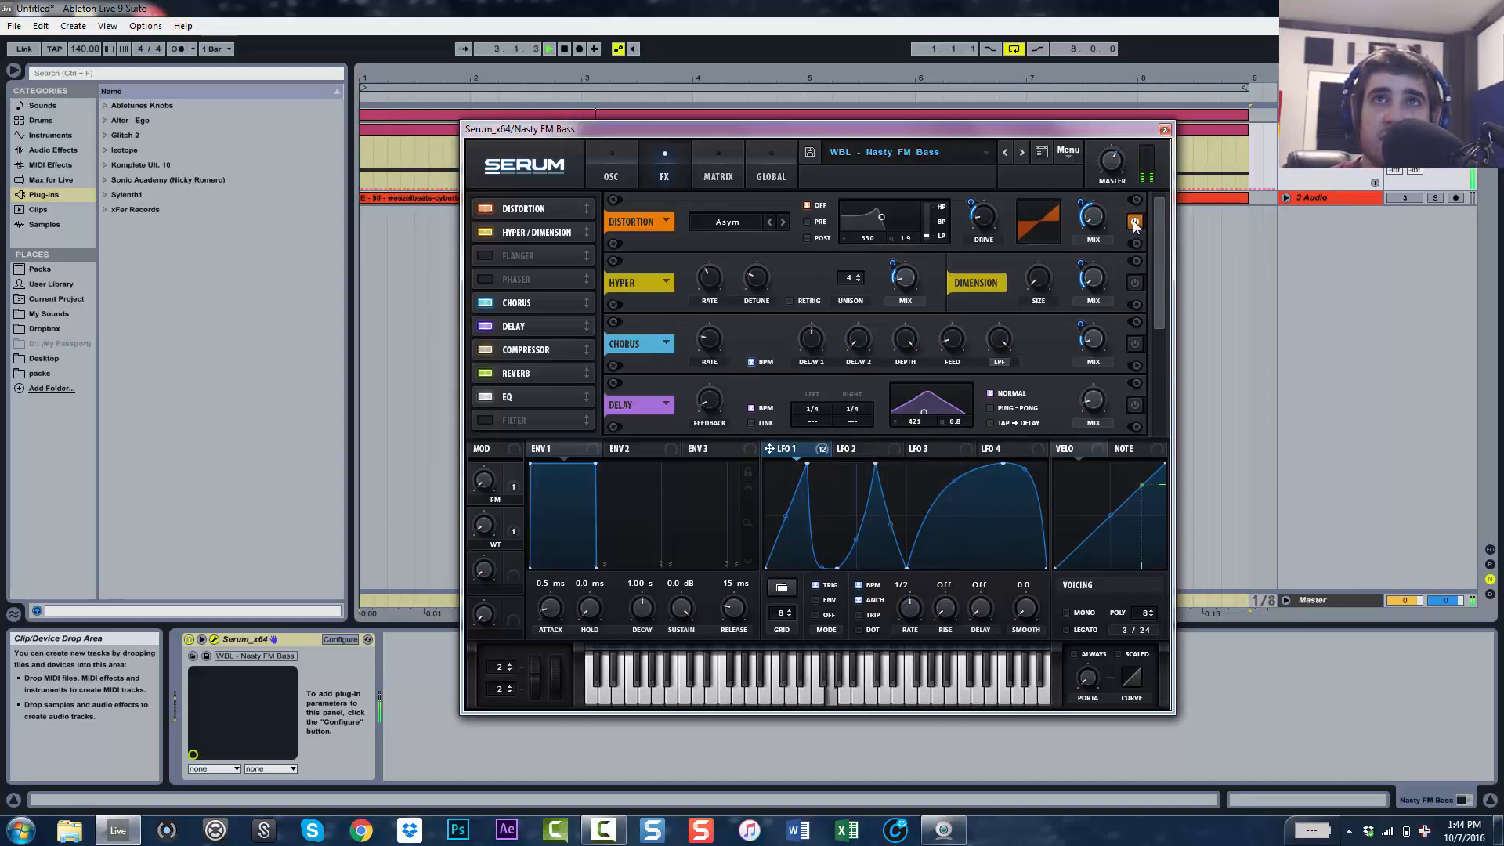
click(1134, 224)
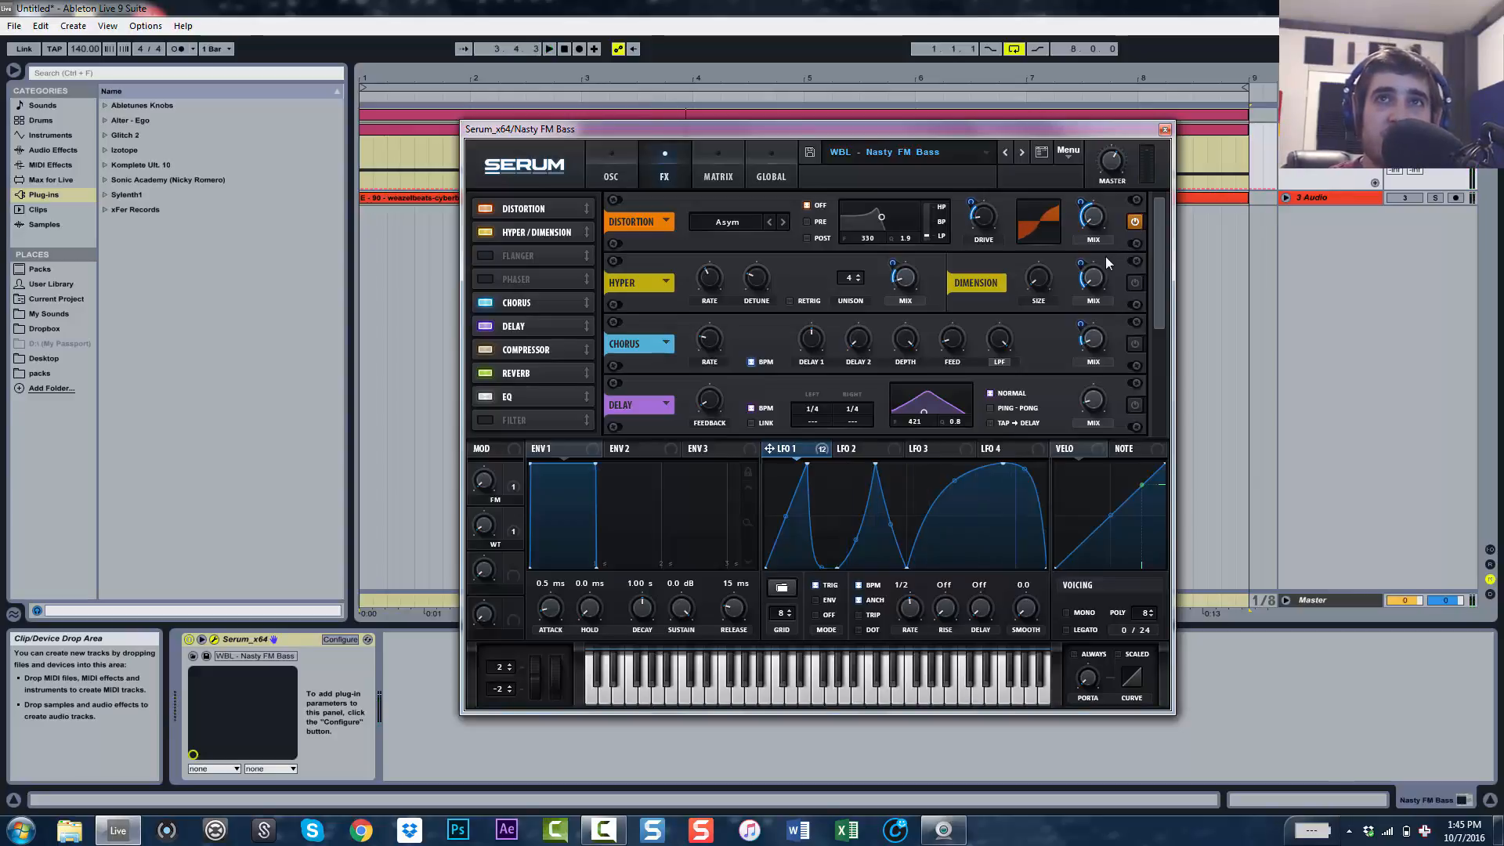
- Enable the Hyper/Dimension effect and audition the bass while checking the Dimension size
click(1137, 282)
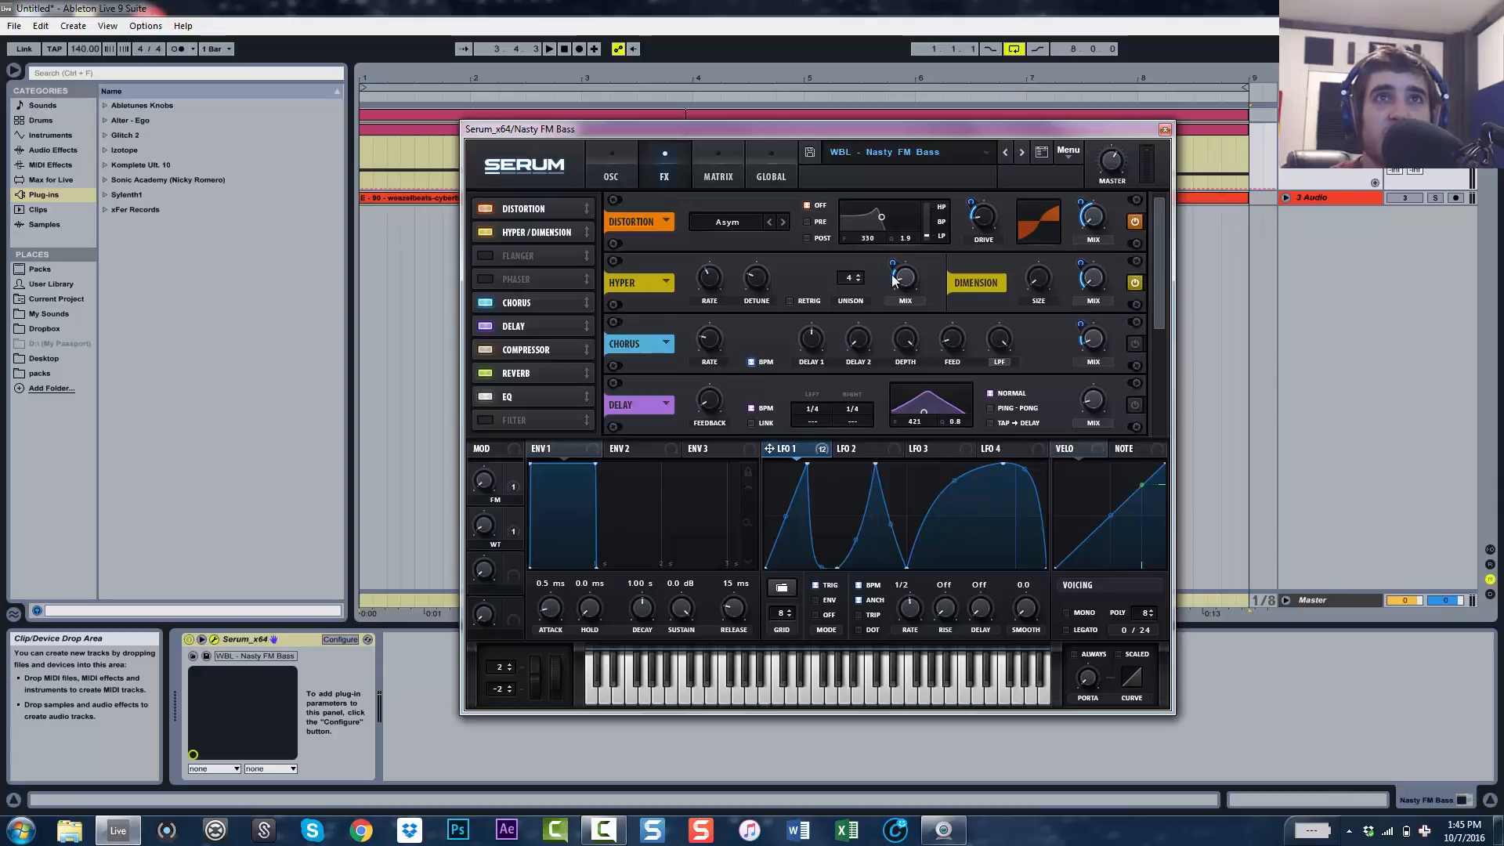
key(space)
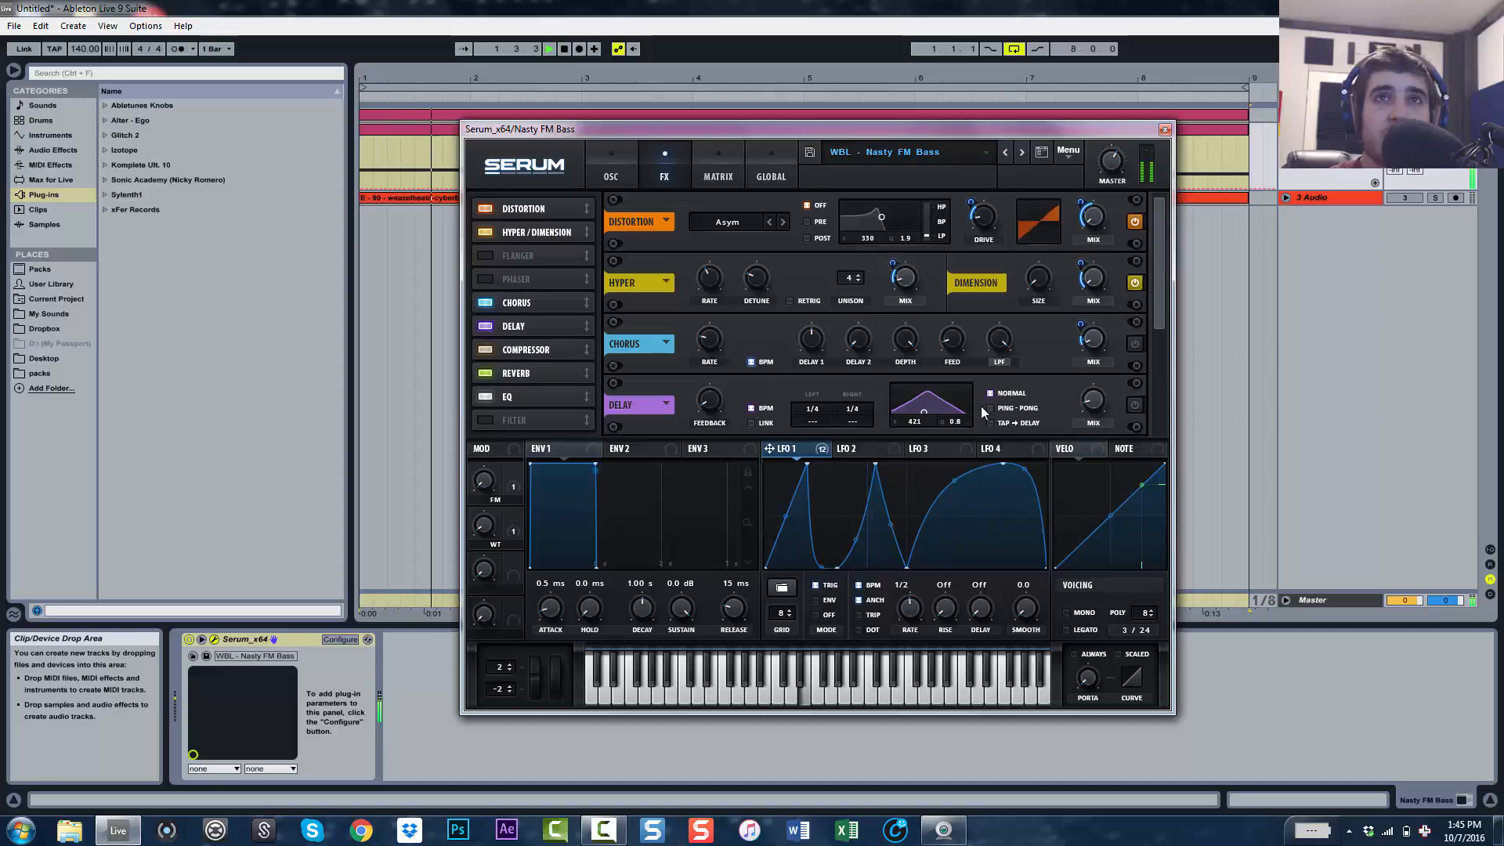
click(1038, 278)
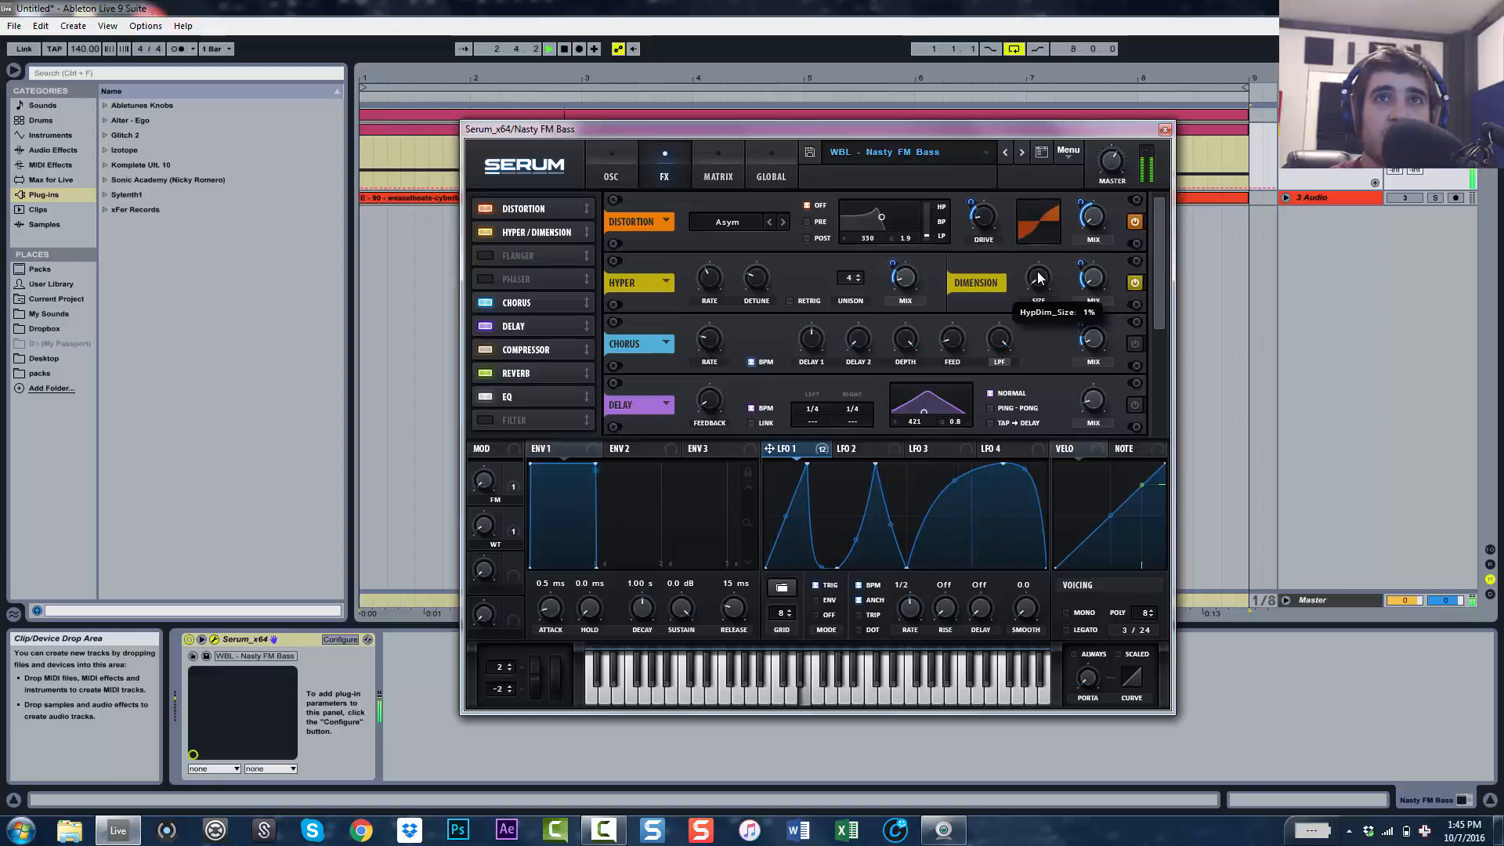
key(space)
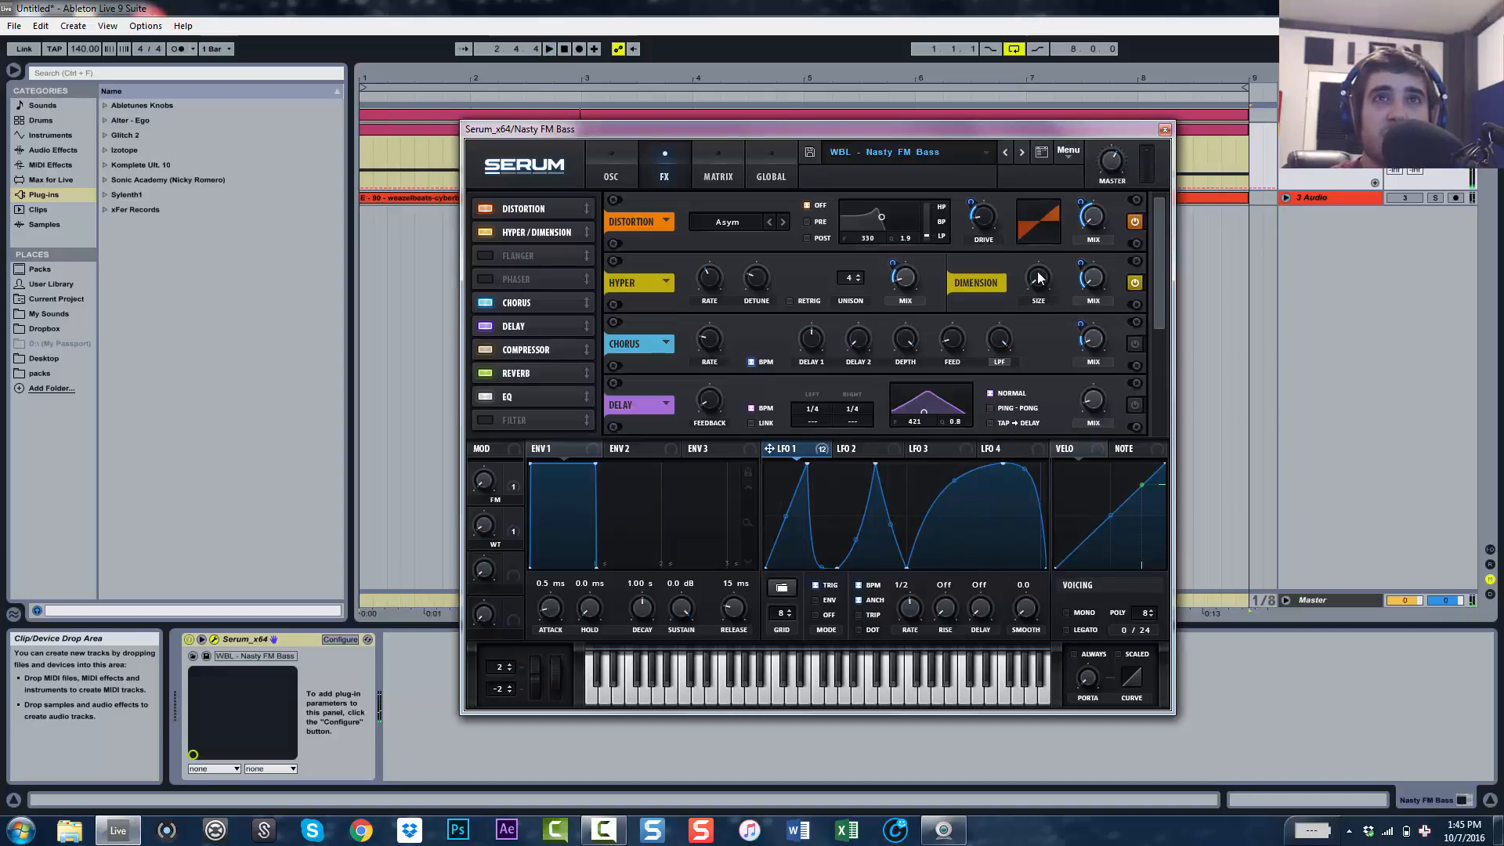
- Audition the bass with Hyper/Dimension active, and enable the Chorus effect
key(space)
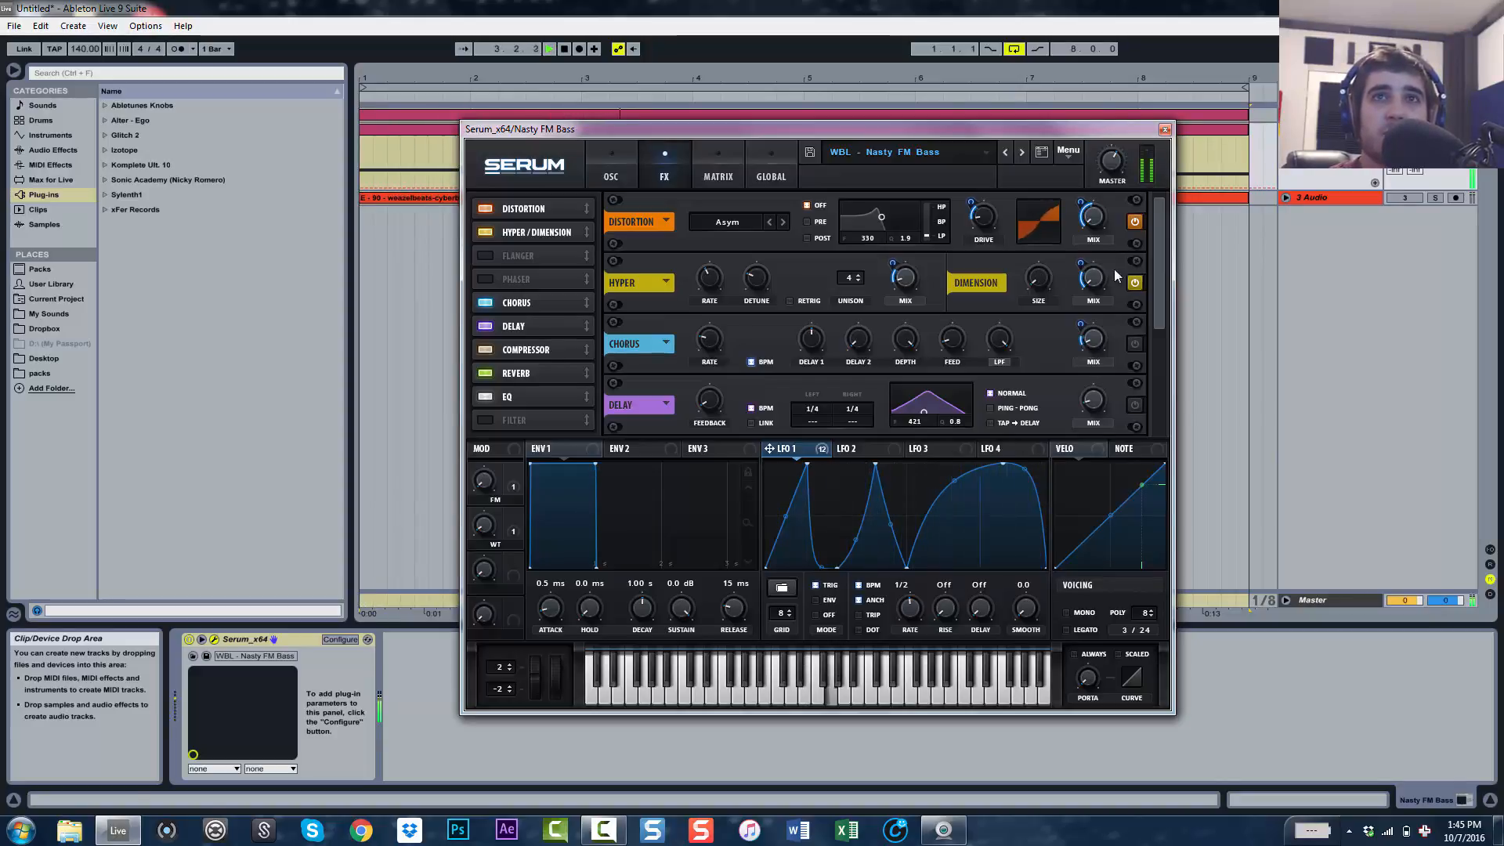
drag(1161, 293, 1163, 313)
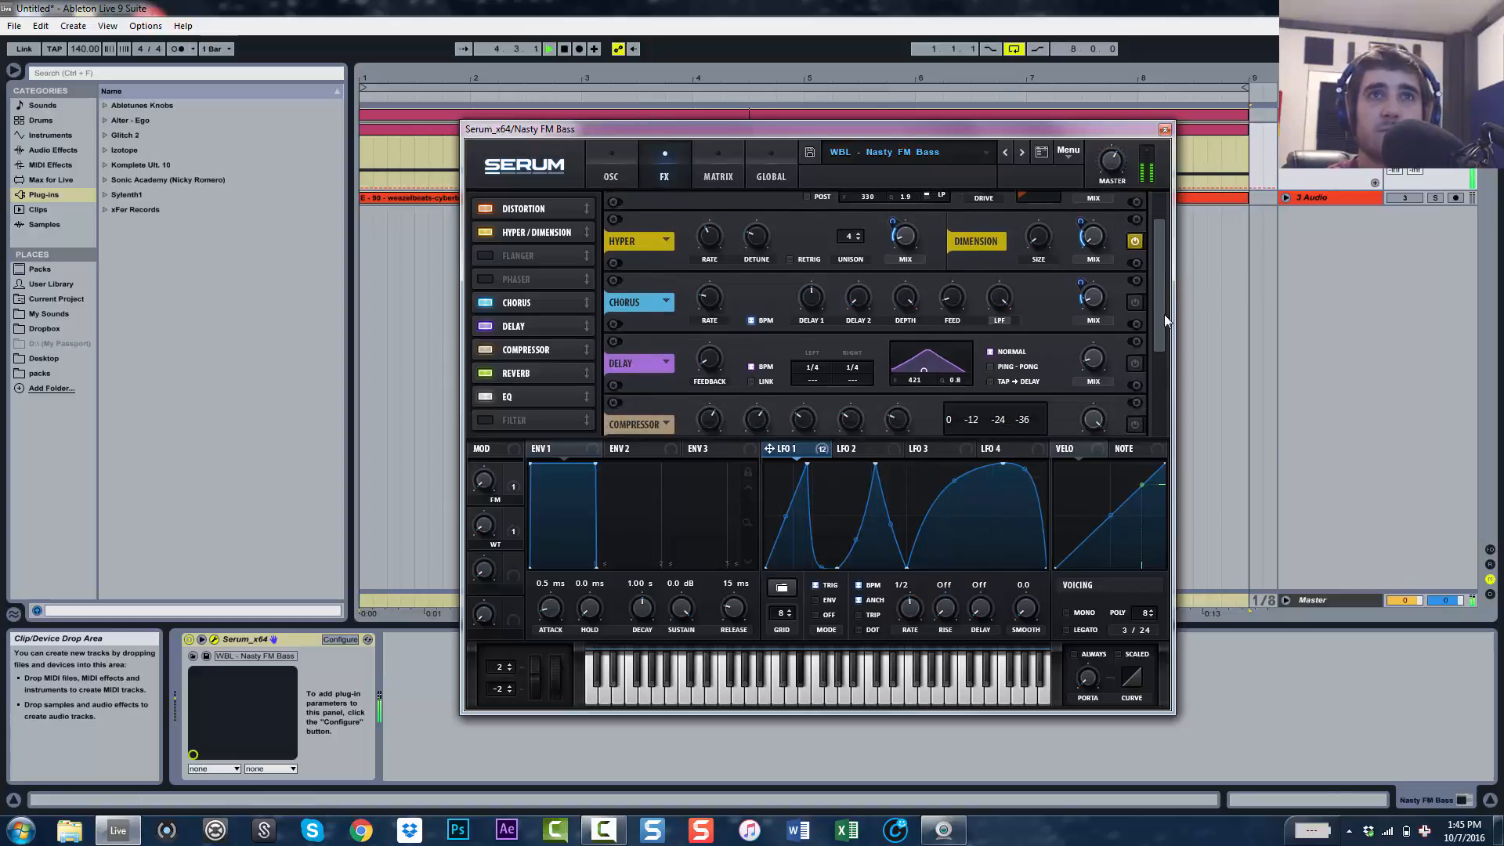
key(space)
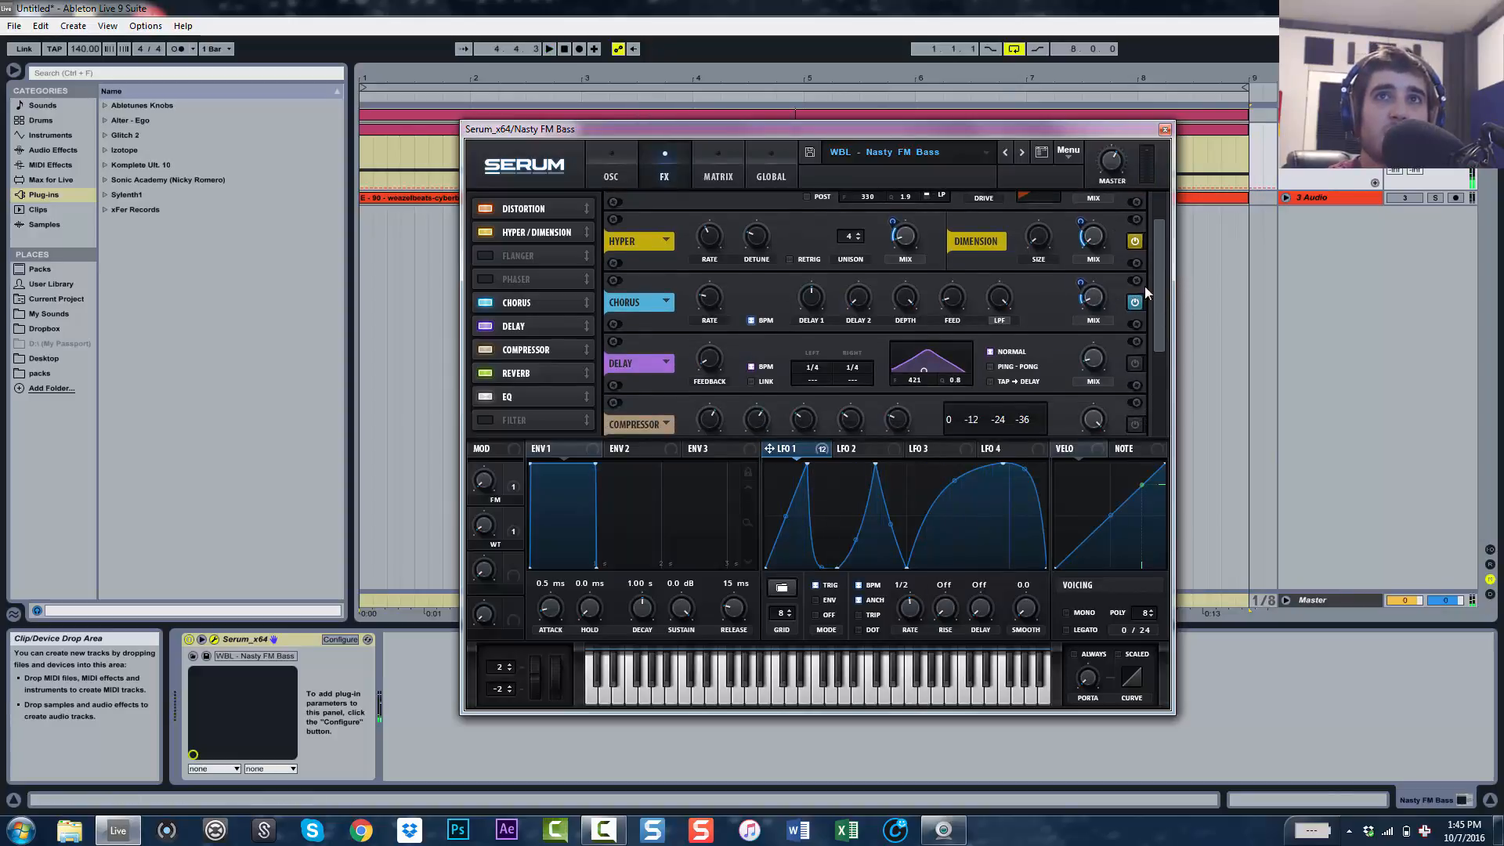
drag(1158, 275, 1162, 265)
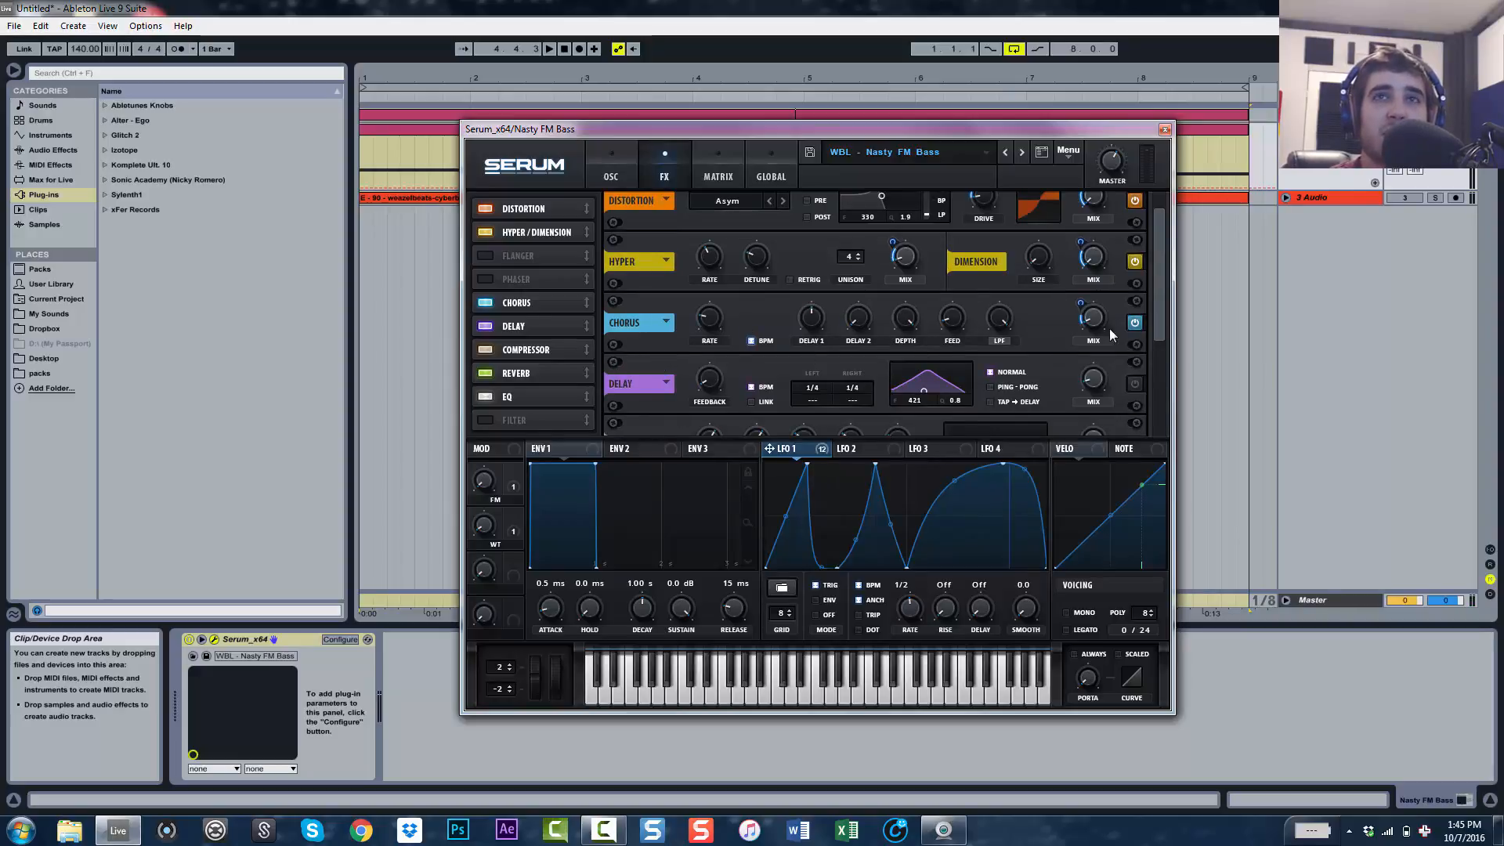
scroll(1155, 291, down, 3)
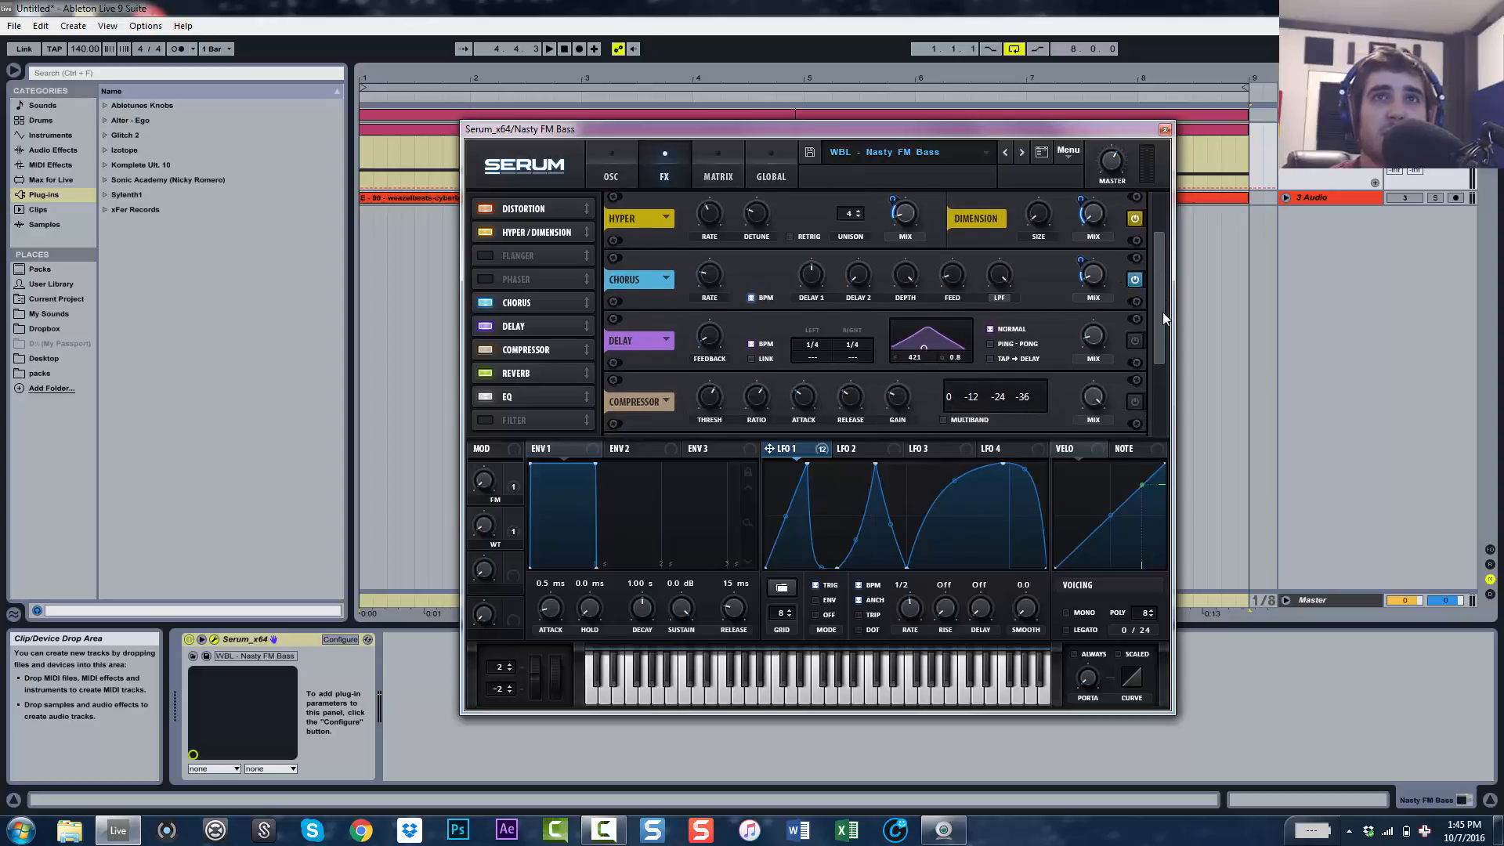
- Audition the bass with Chorus enabled while checking the Chorus mix modulation and rate
key(space)
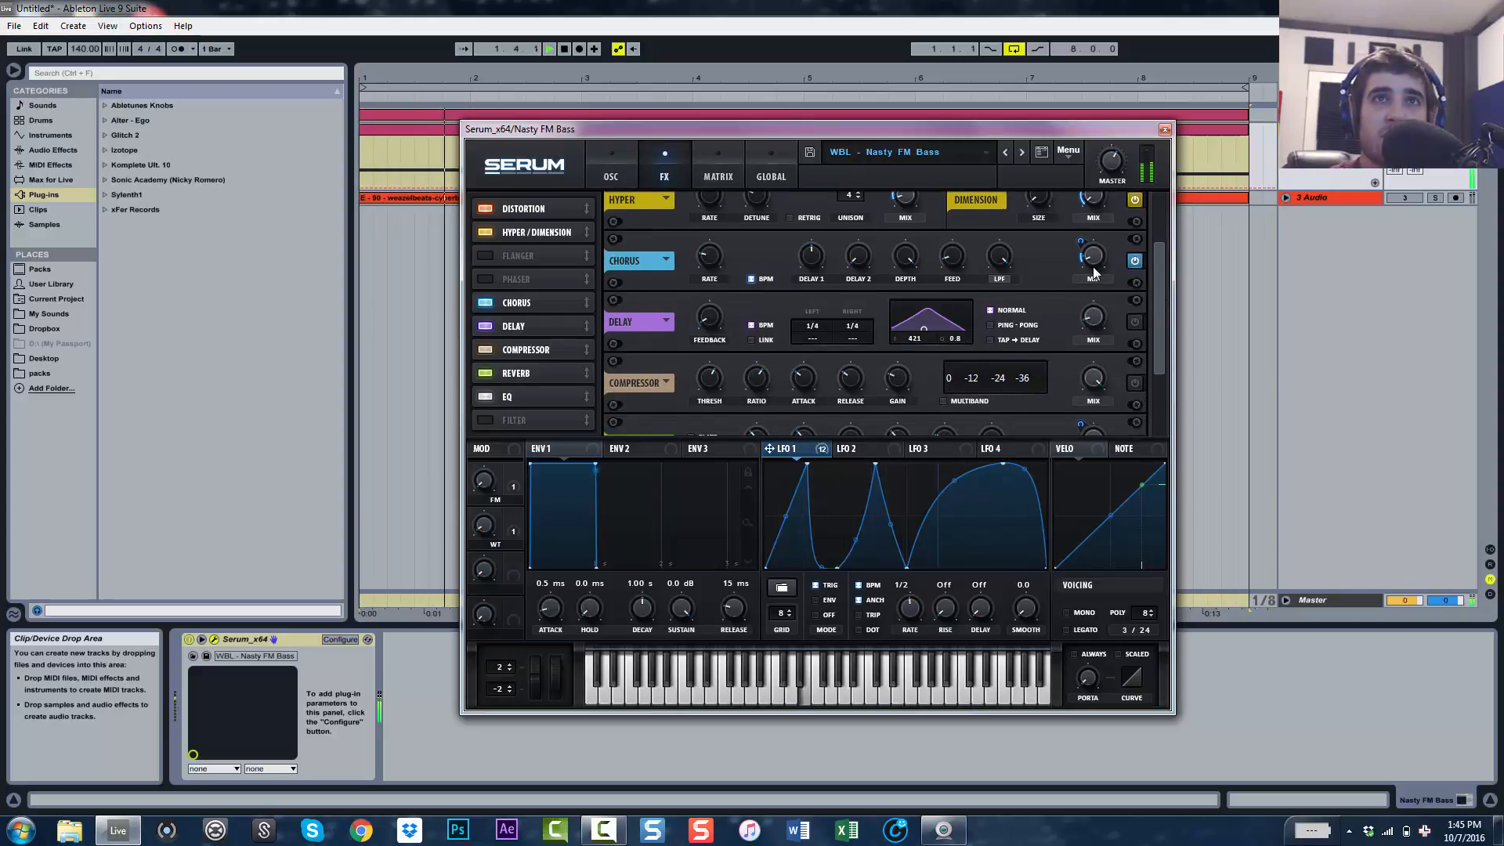
key(space)
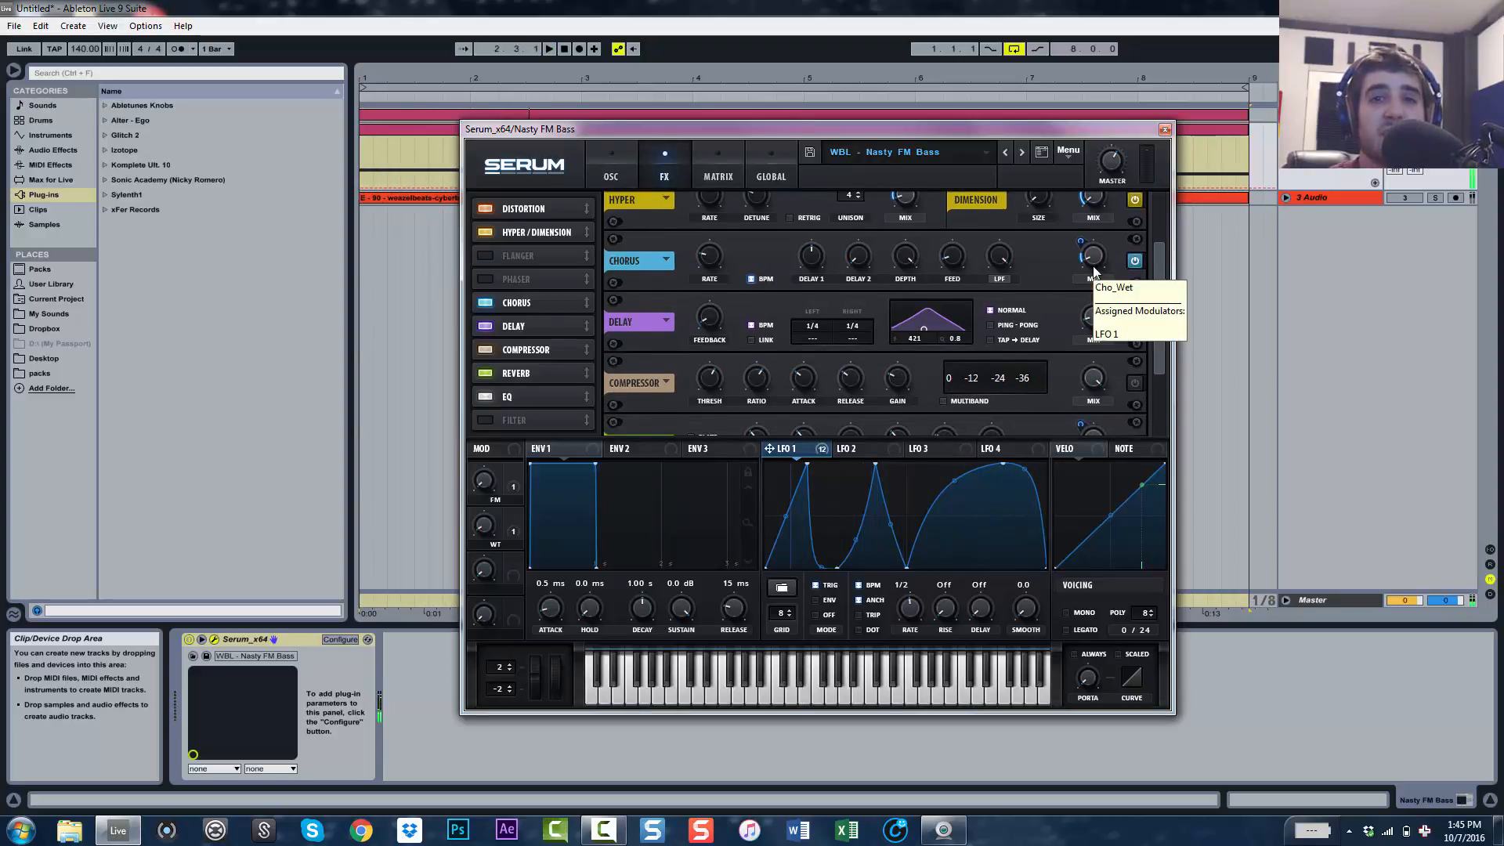
key(space)
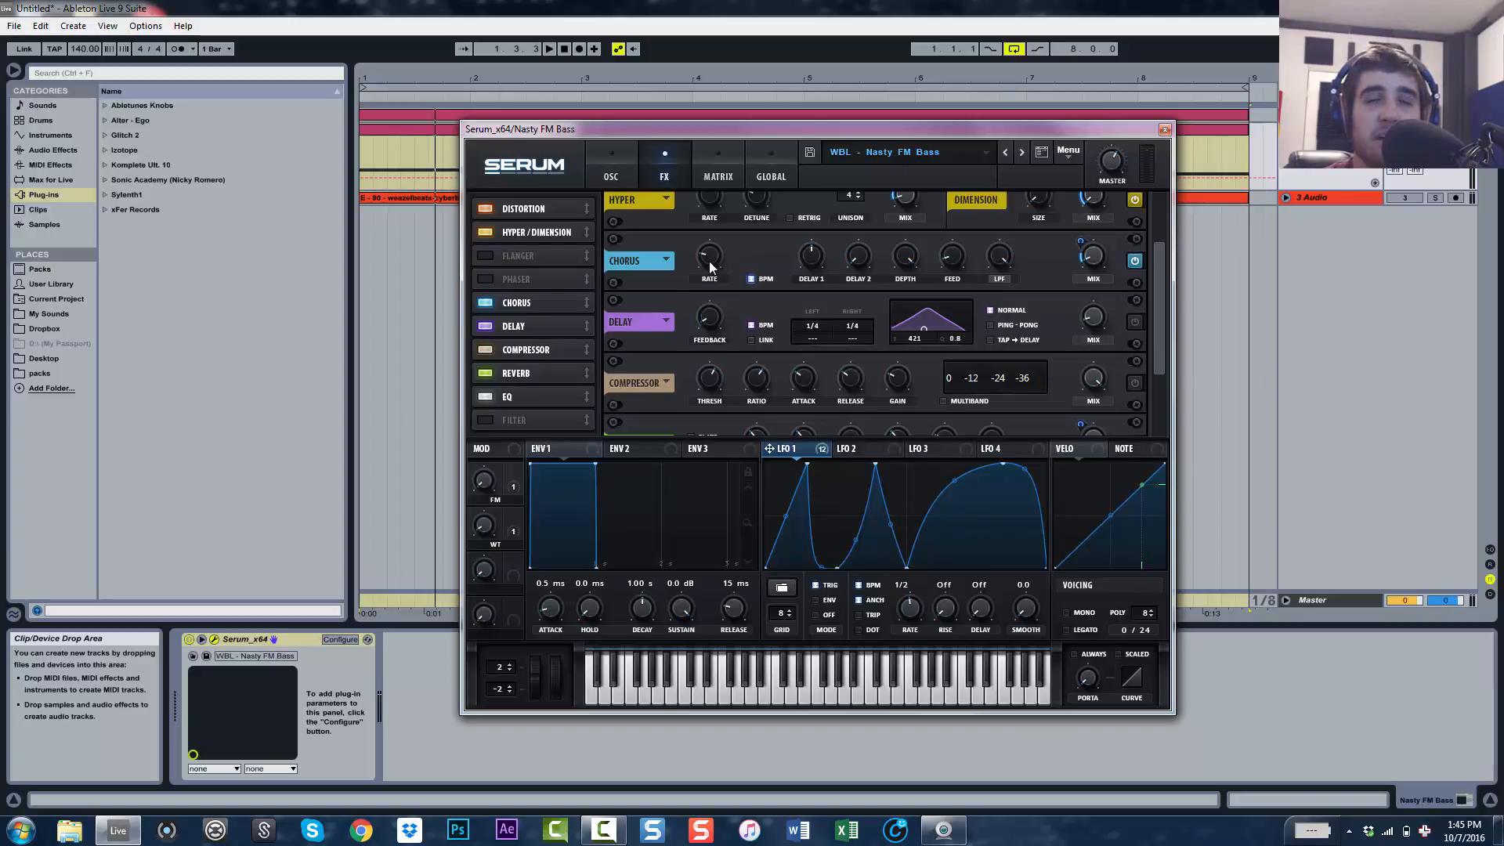
key(space)
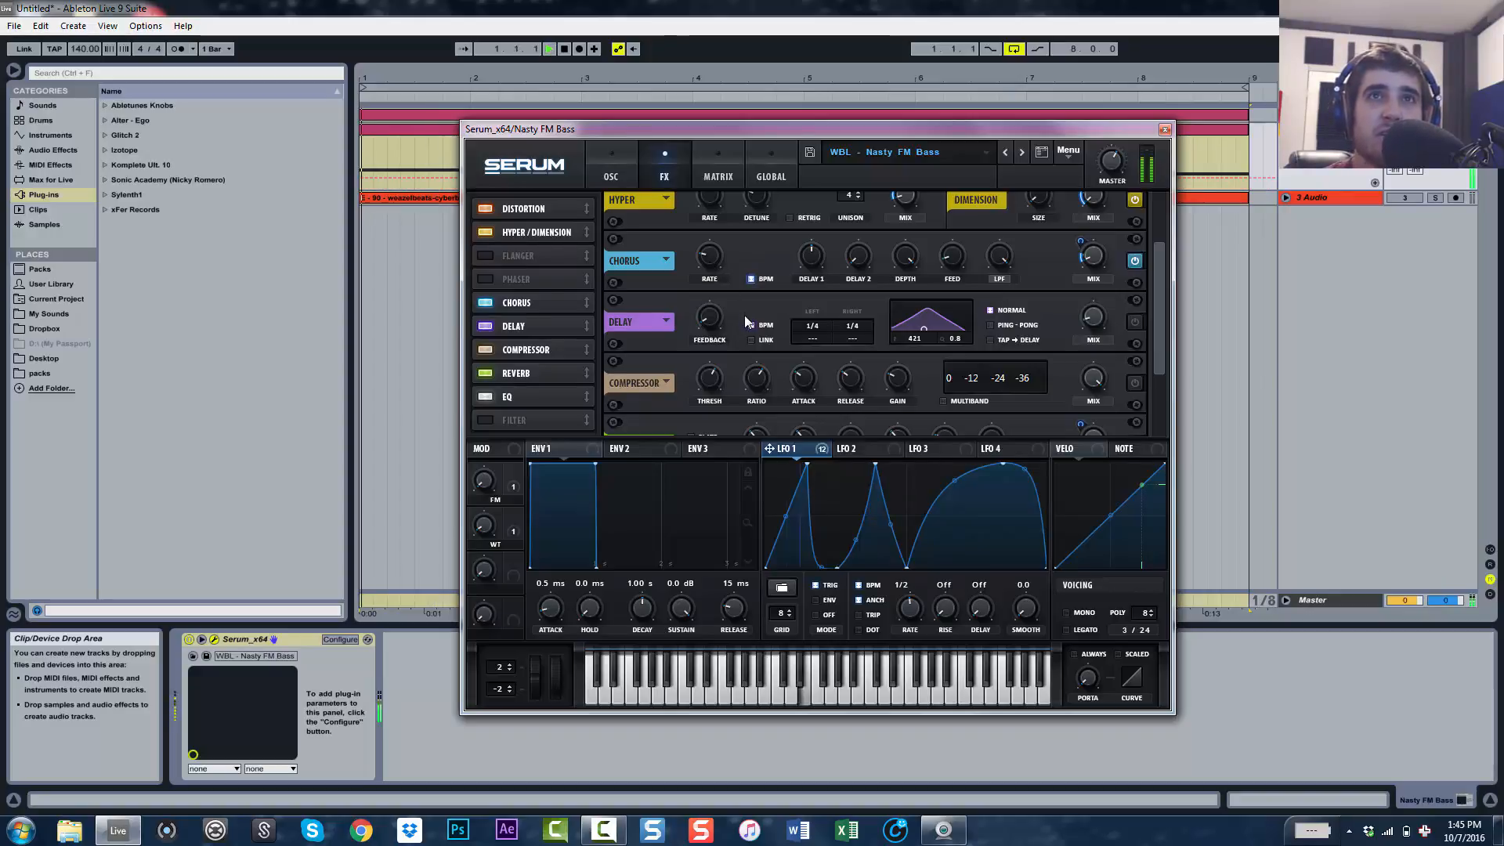
- Enable the Delay effect in Ping-Pong mode and audition the bass while trying the Delay mix
click(1136, 320)
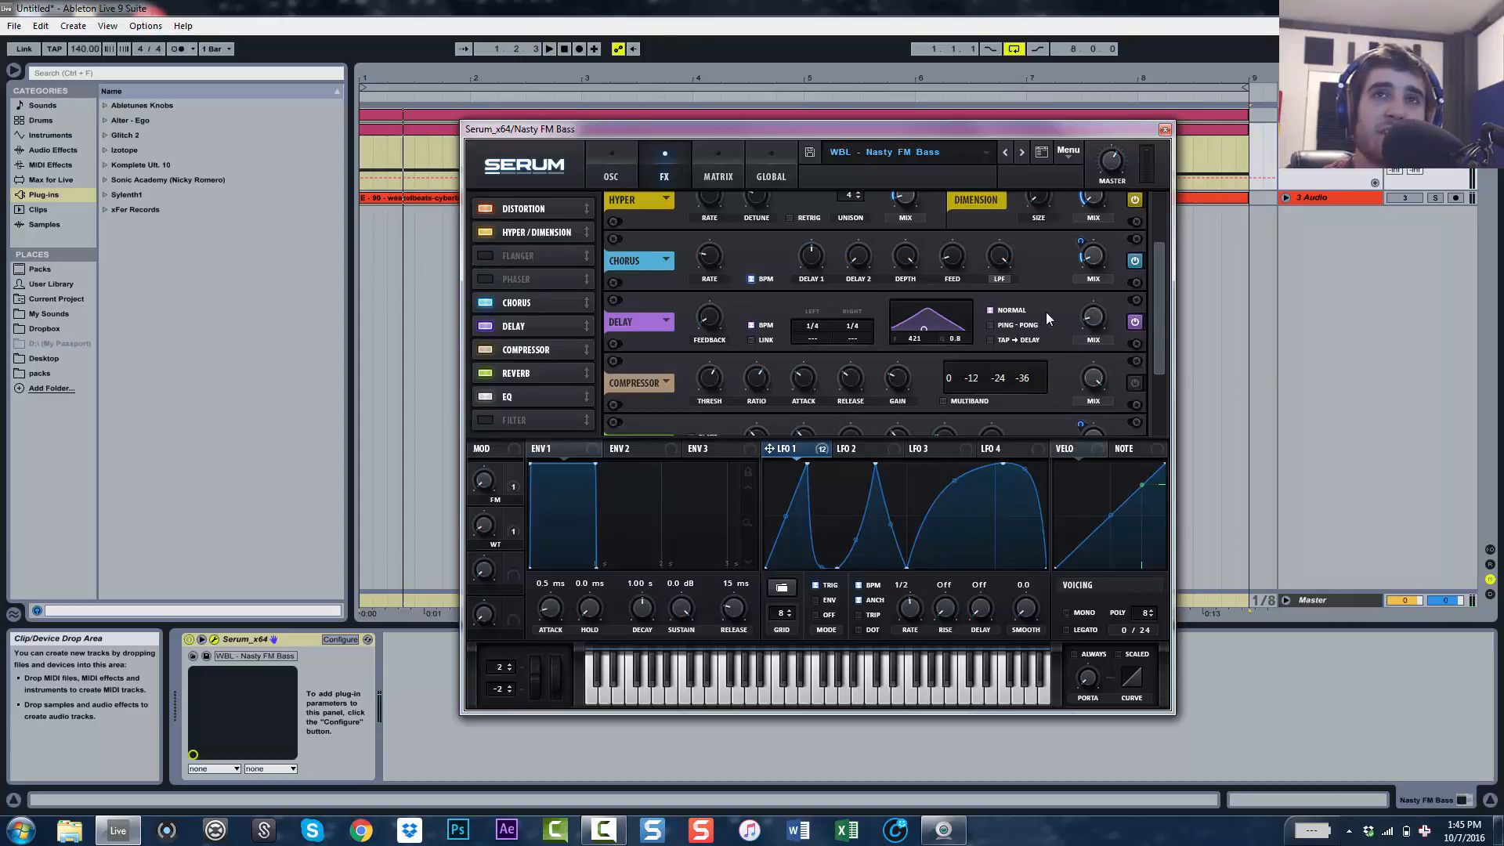
click(1024, 324)
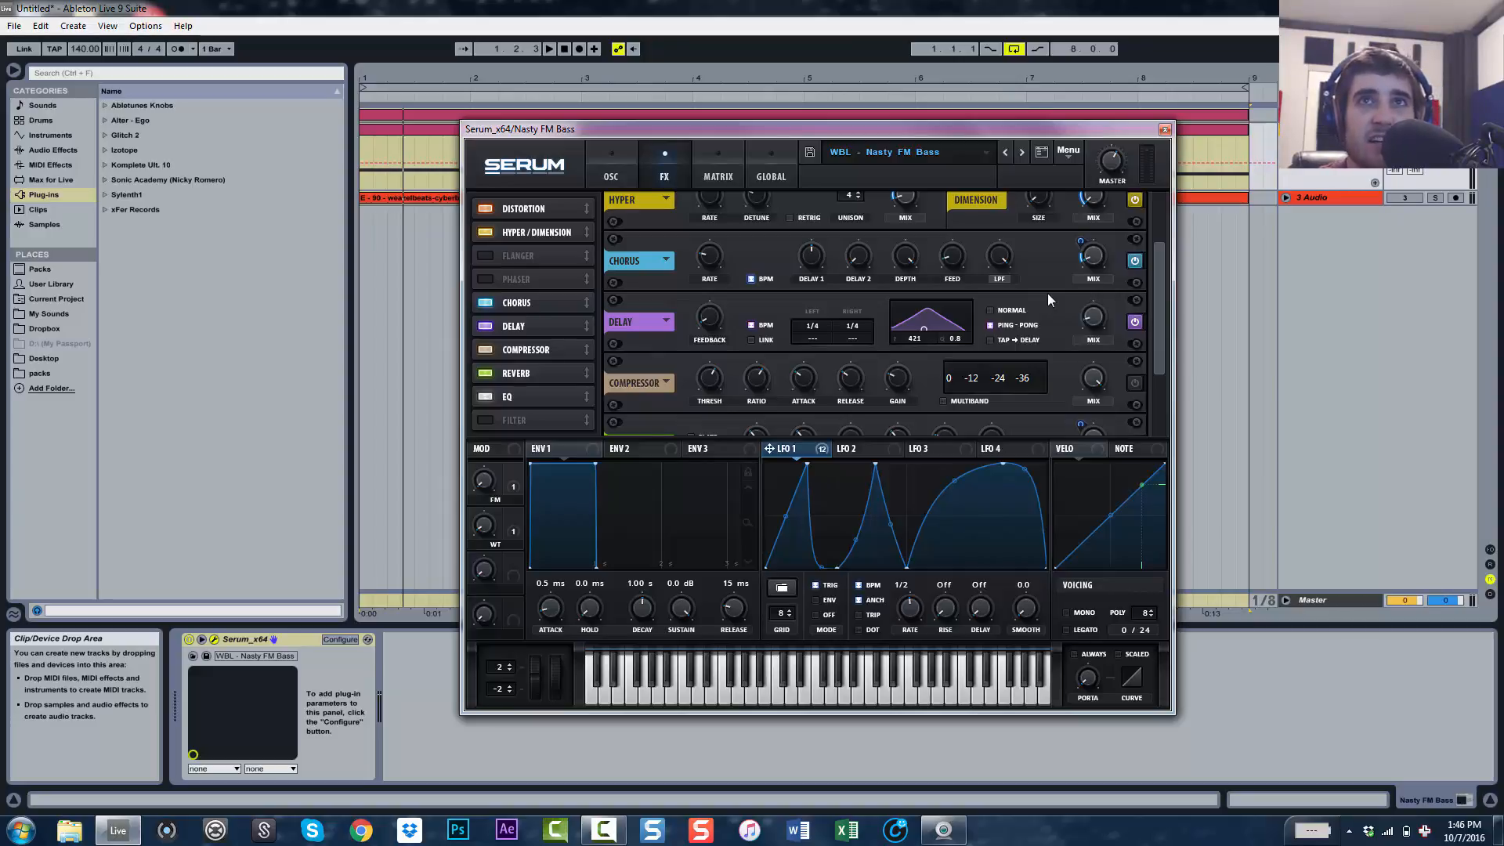
key(space)
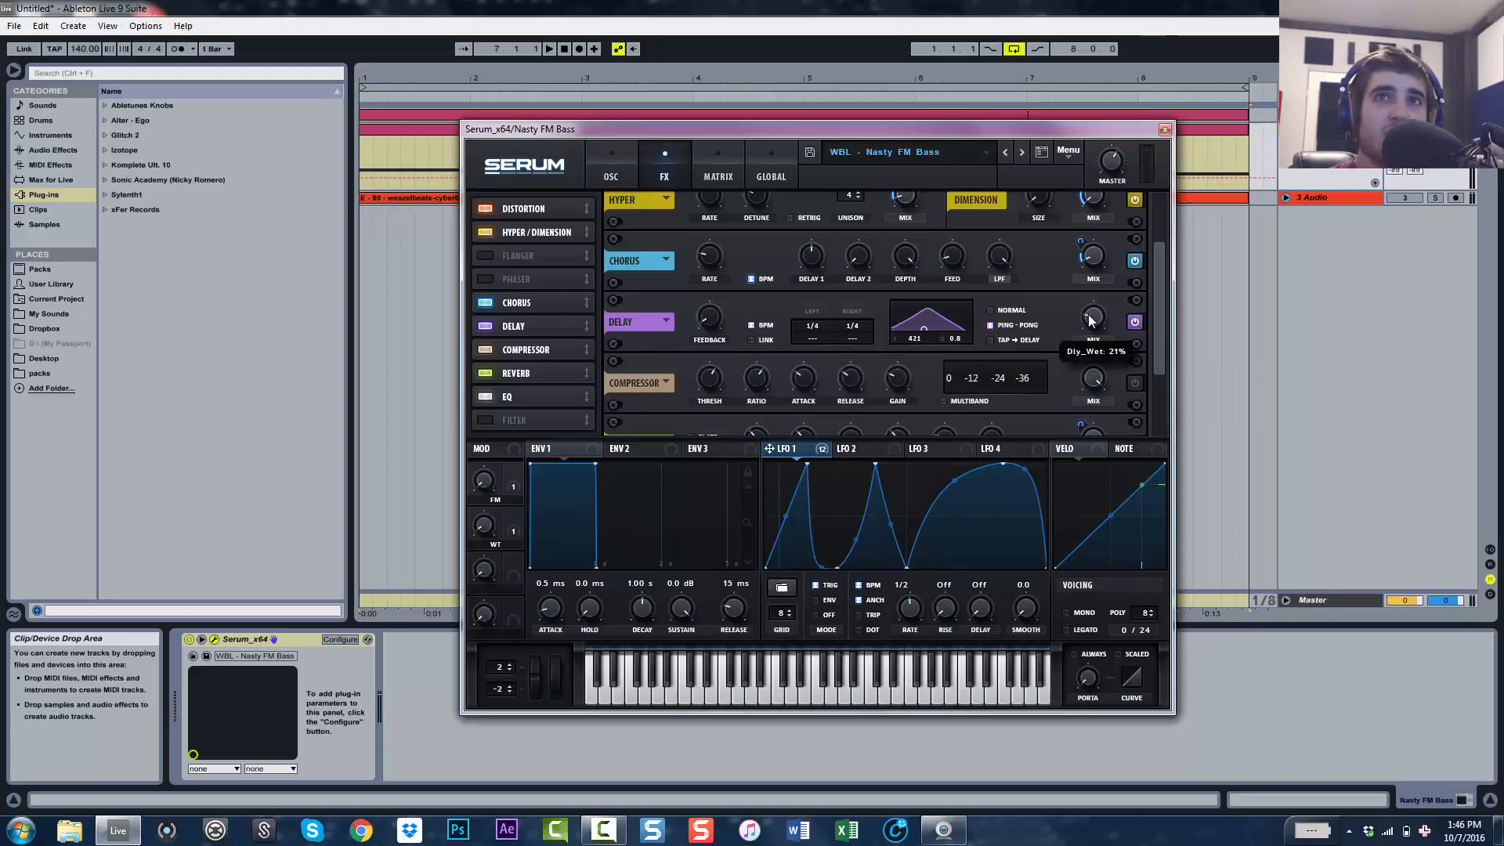
drag(1089, 319, 1091, 327)
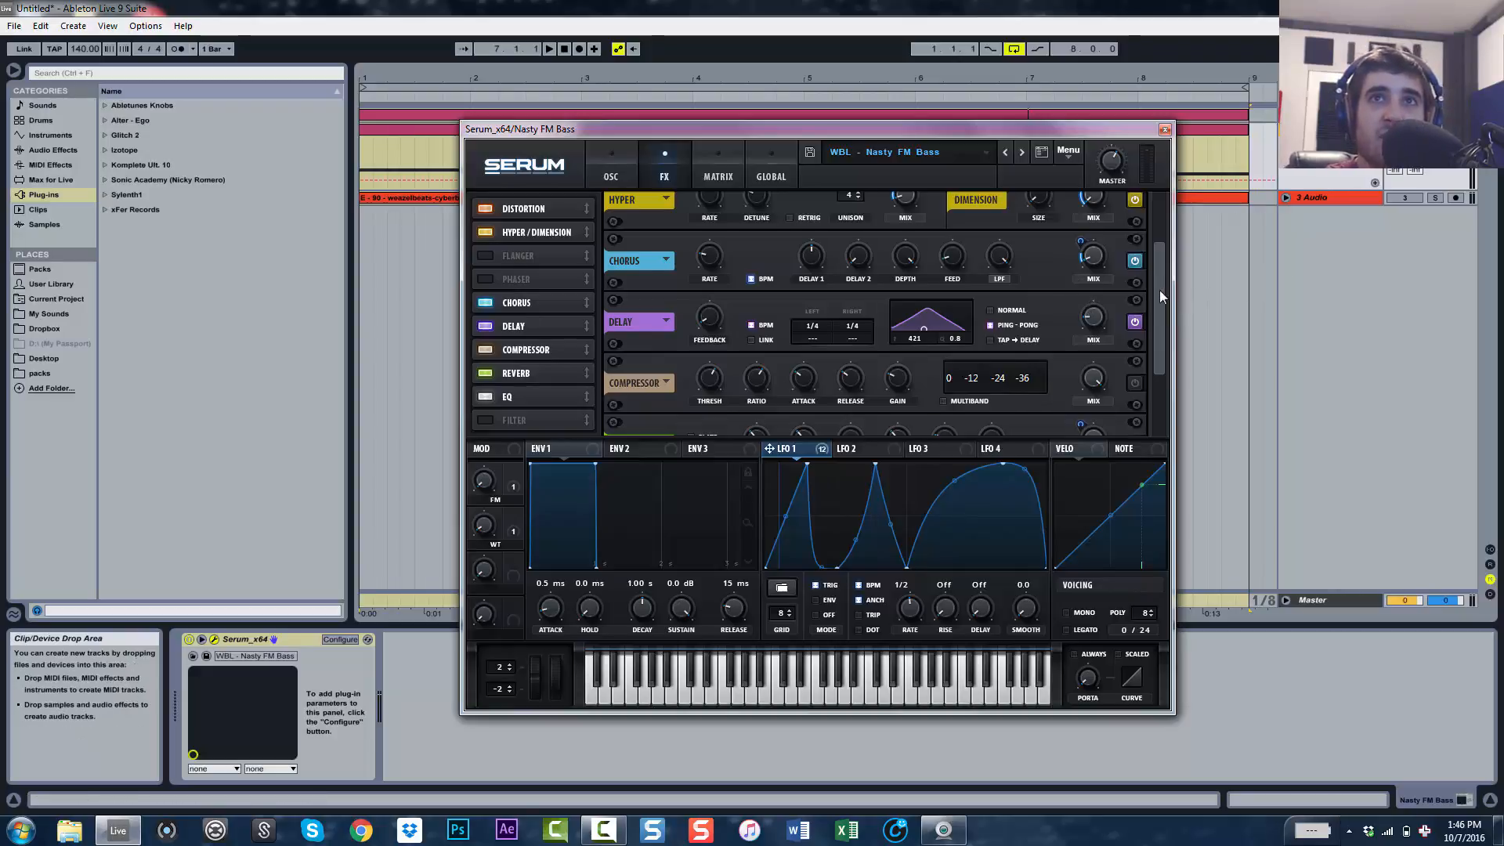
- Enable the Compressor and Reverb effects in the effects chain
drag(1159, 289, 1163, 319)
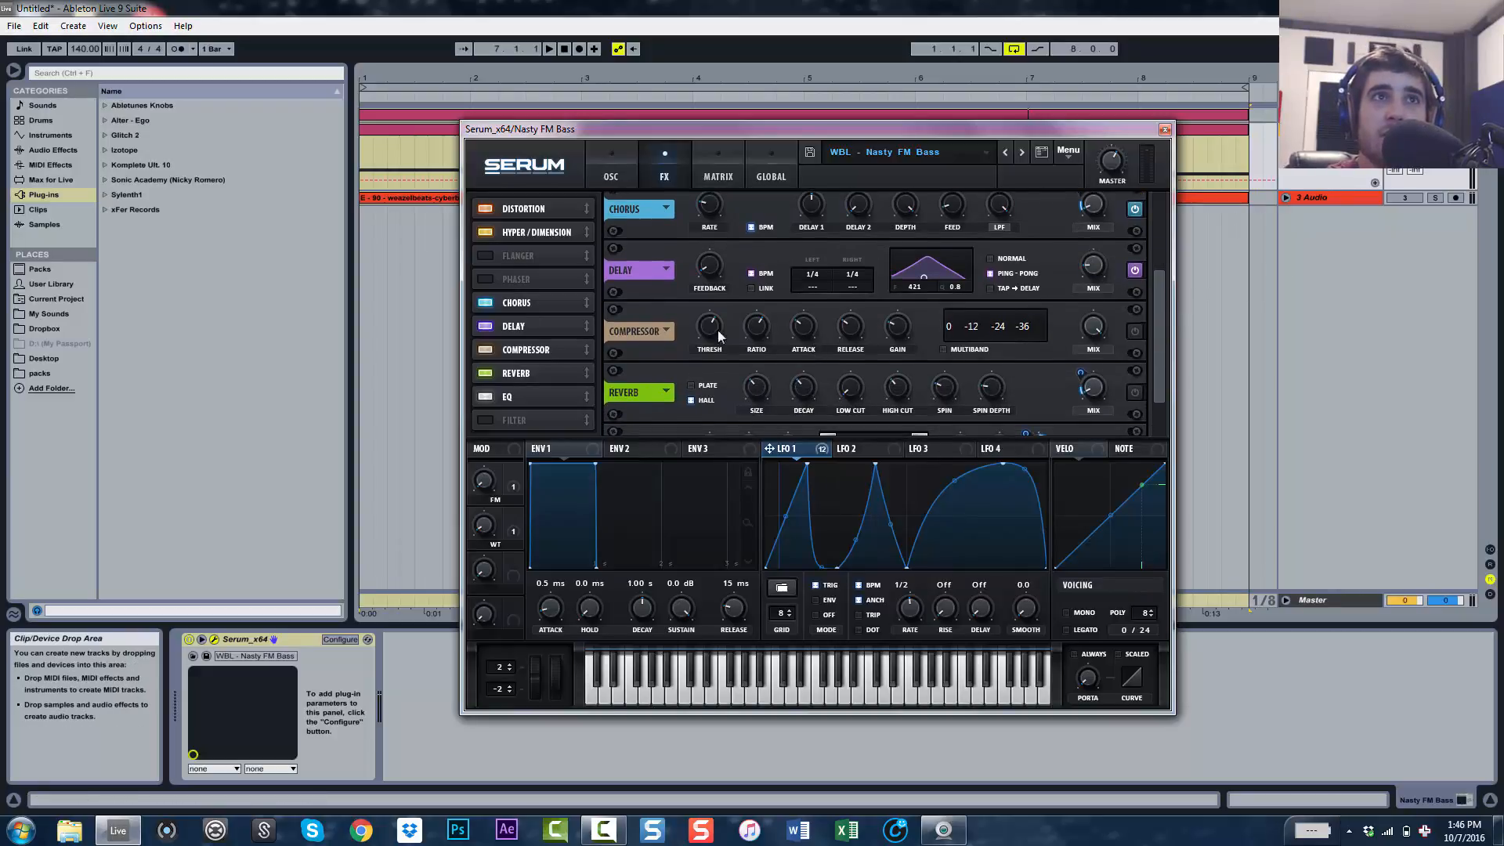
click(1135, 329)
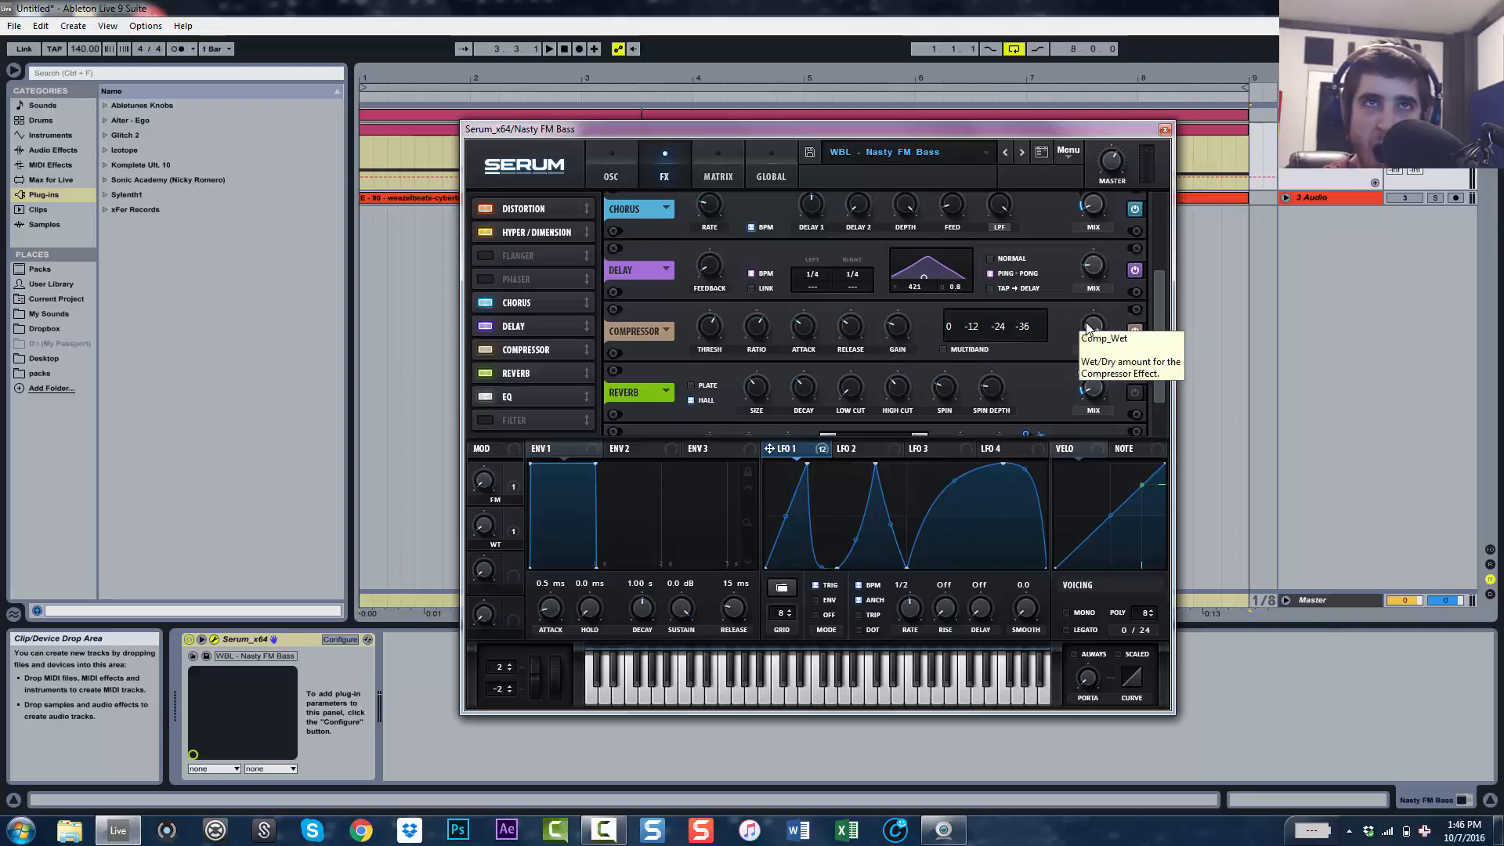
scroll(1151, 334, down, 2)
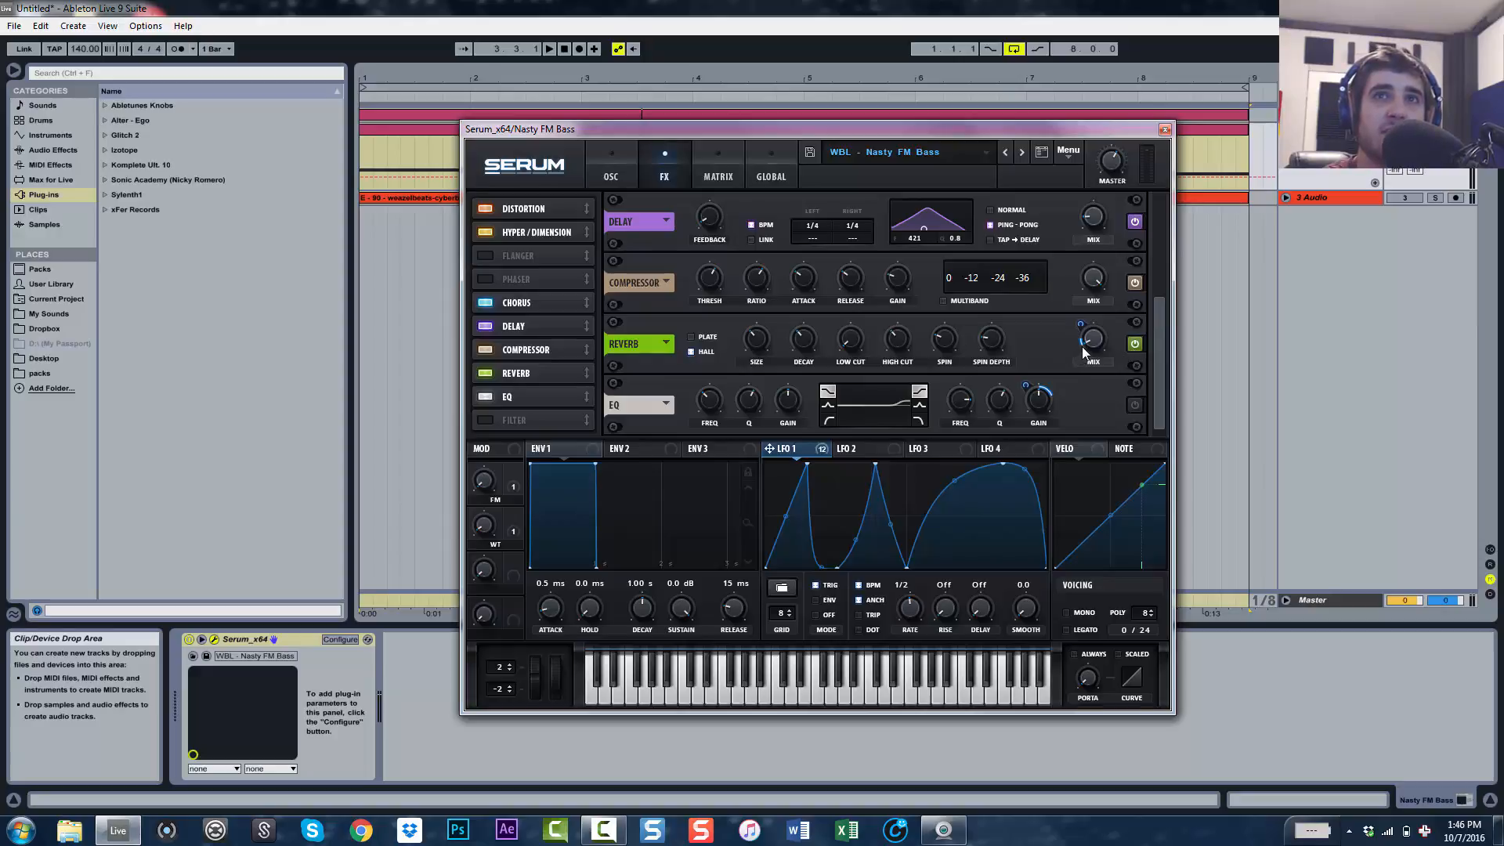
- Check the Reverb mix modulation and LFO 1's destinations, and audition the bass with Reverb enabled
mouse_move(1092, 341)
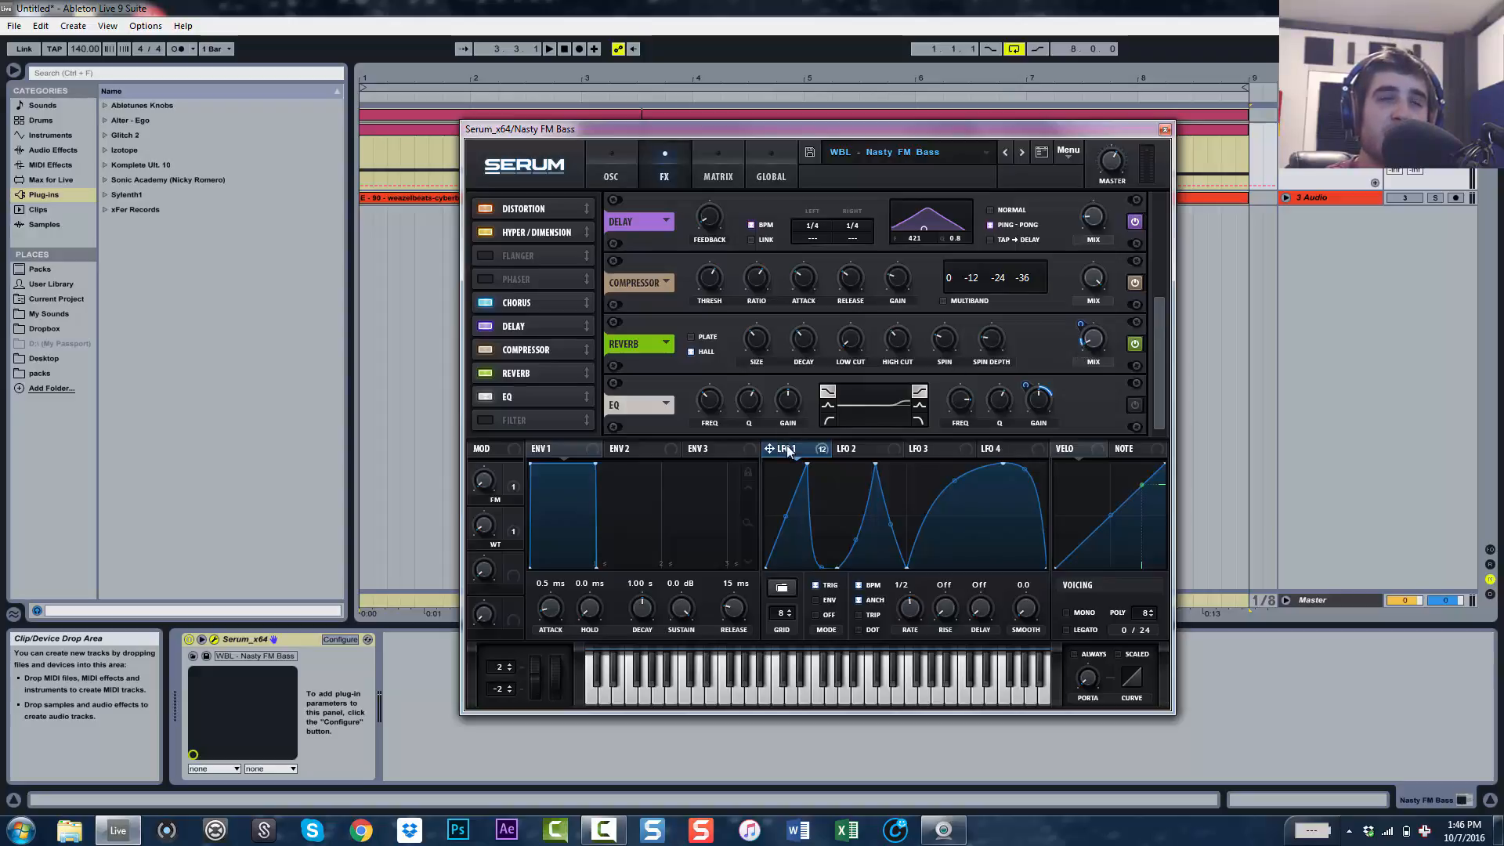
mouse_move(787, 448)
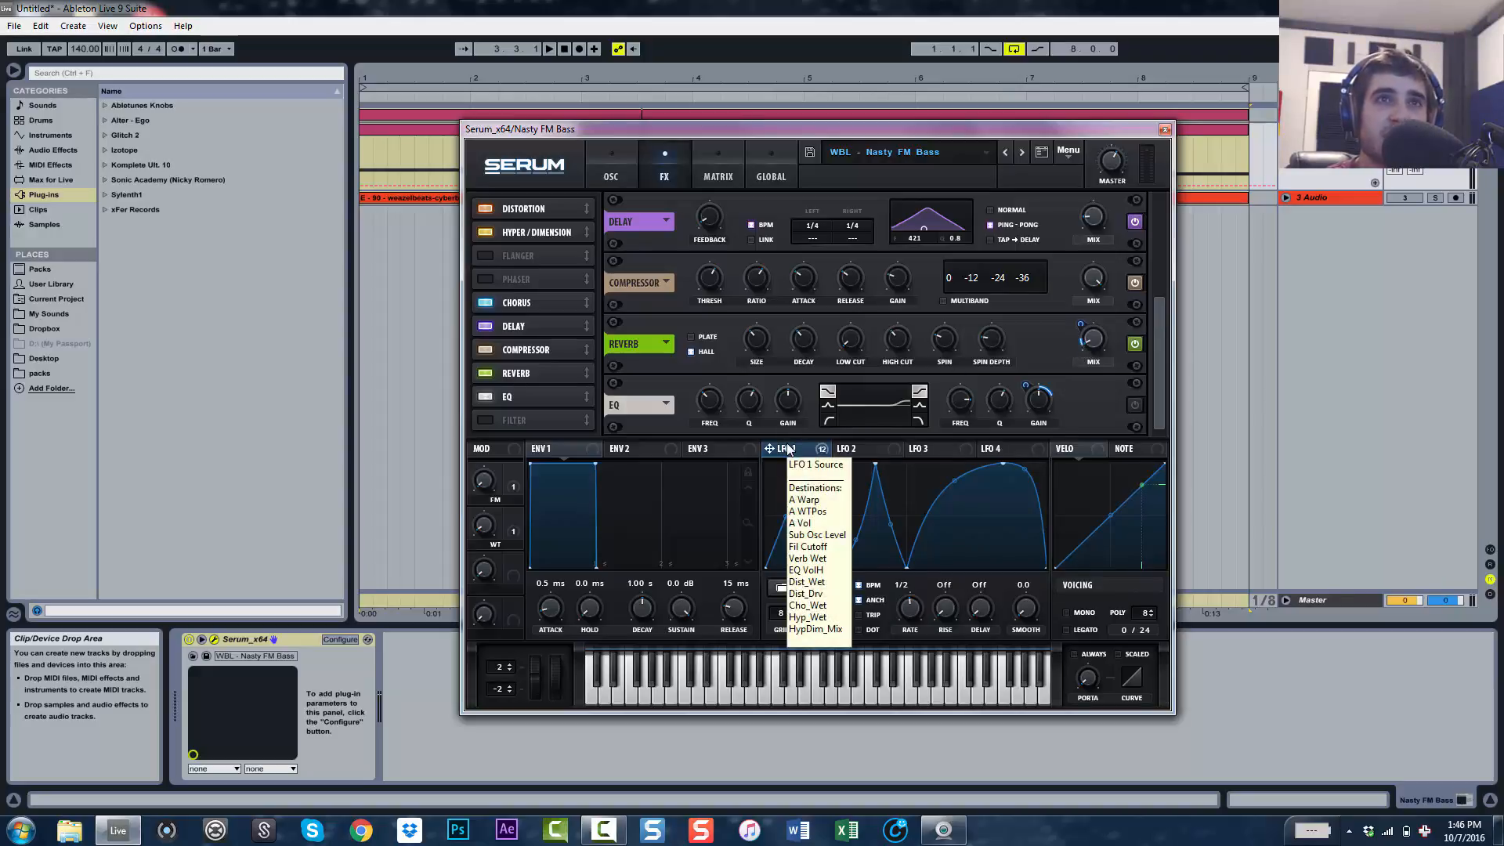
key(space)
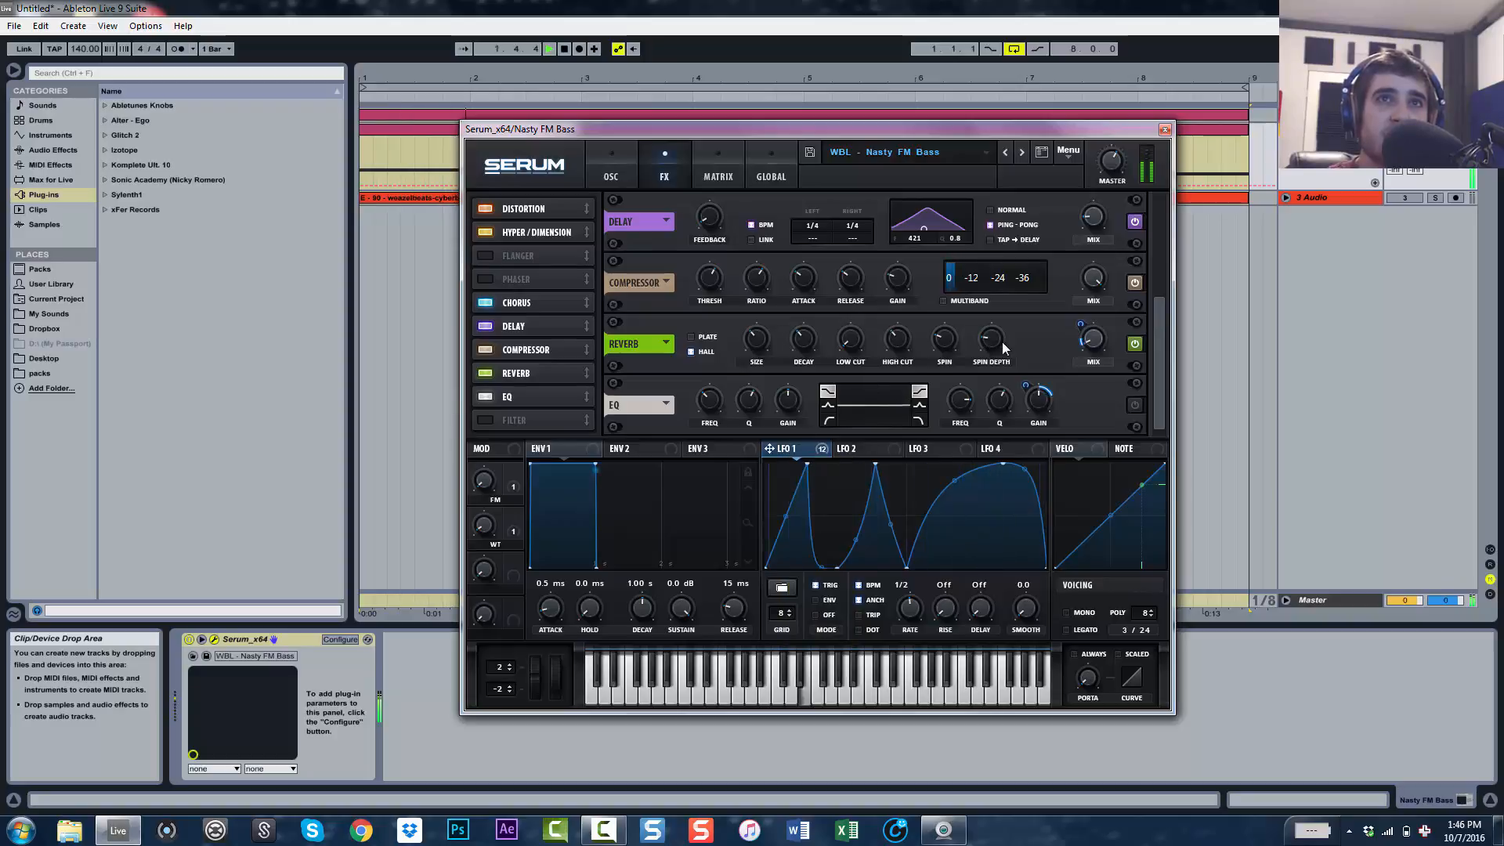
key(space)
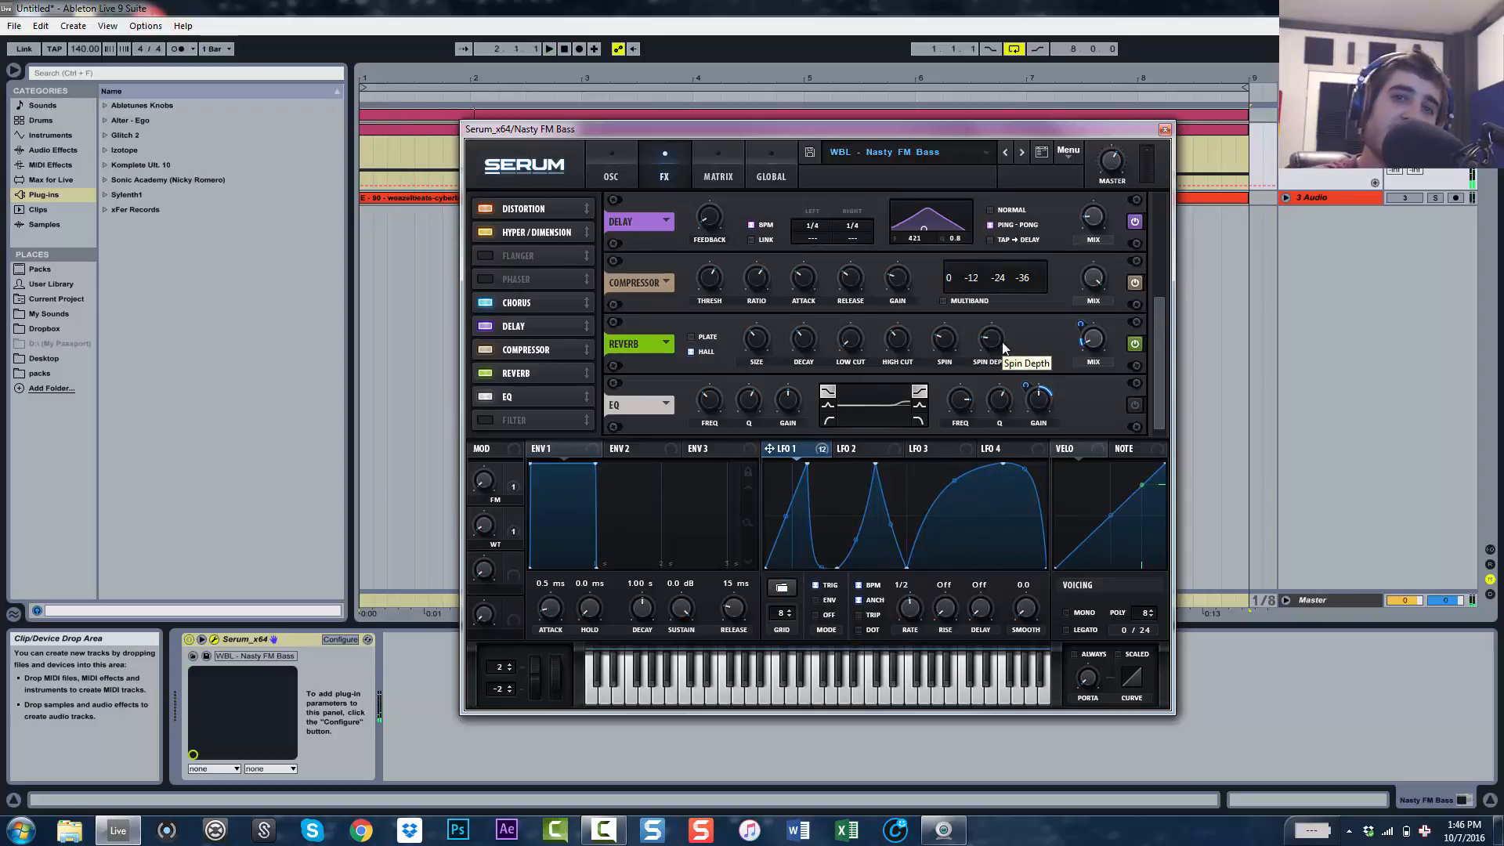
key(space)
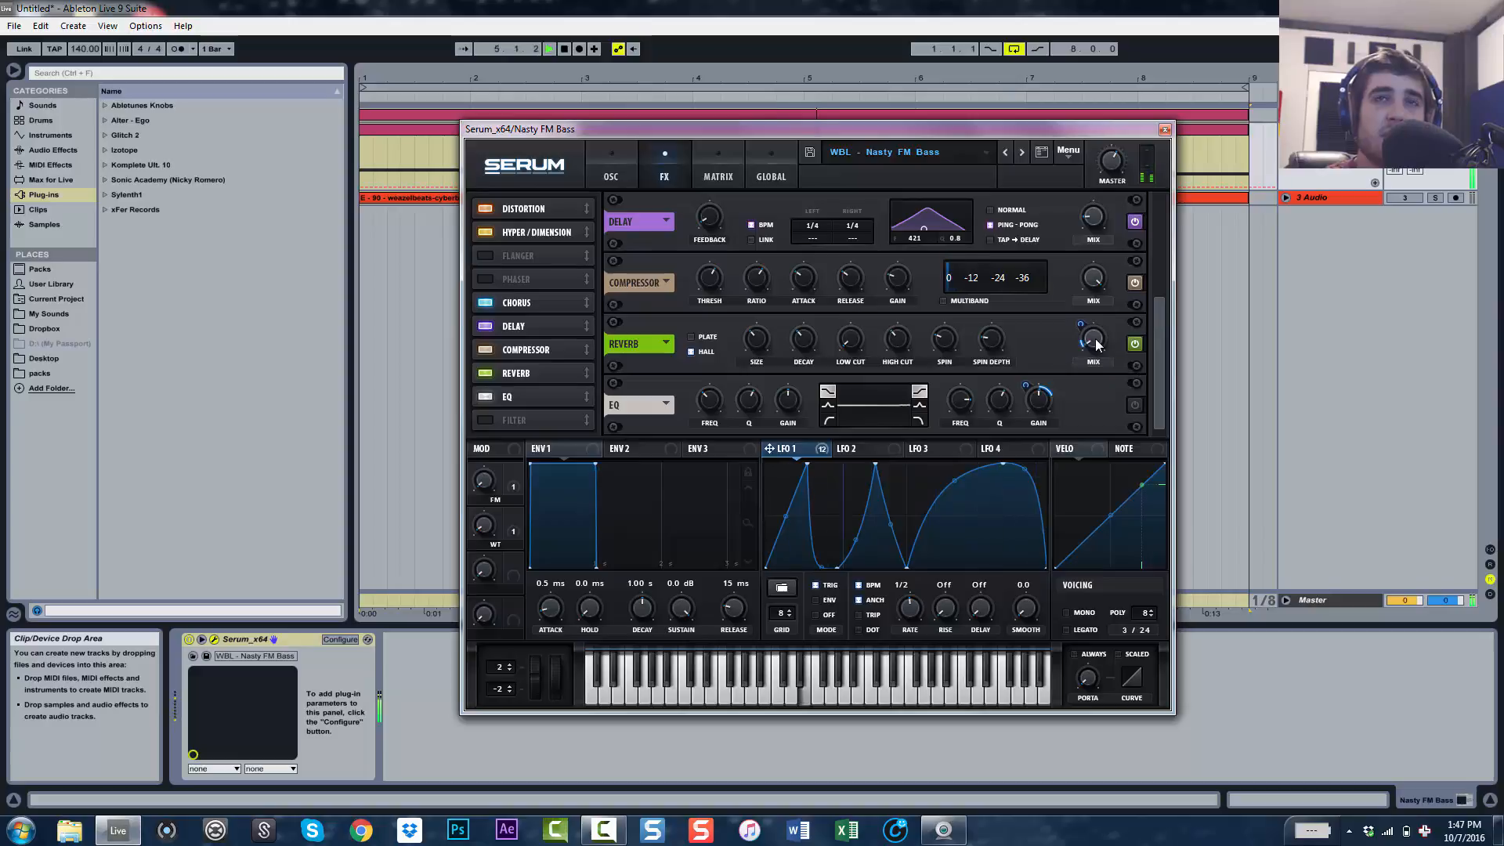
key(space)
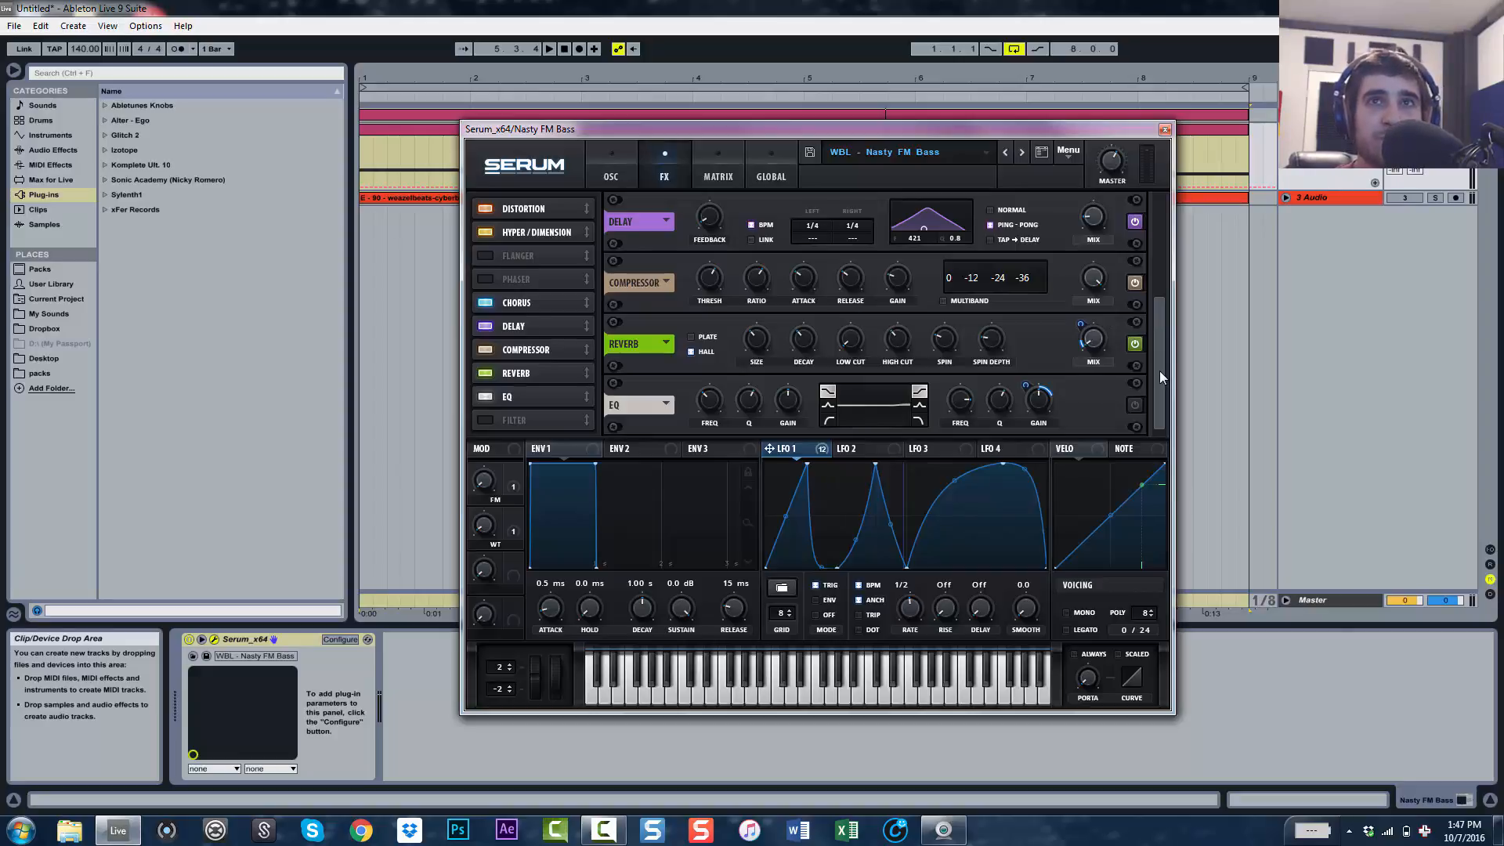
- Enable the EQ effect and play the bass through the full effects chain, returning to the oscillator view
click(1134, 404)
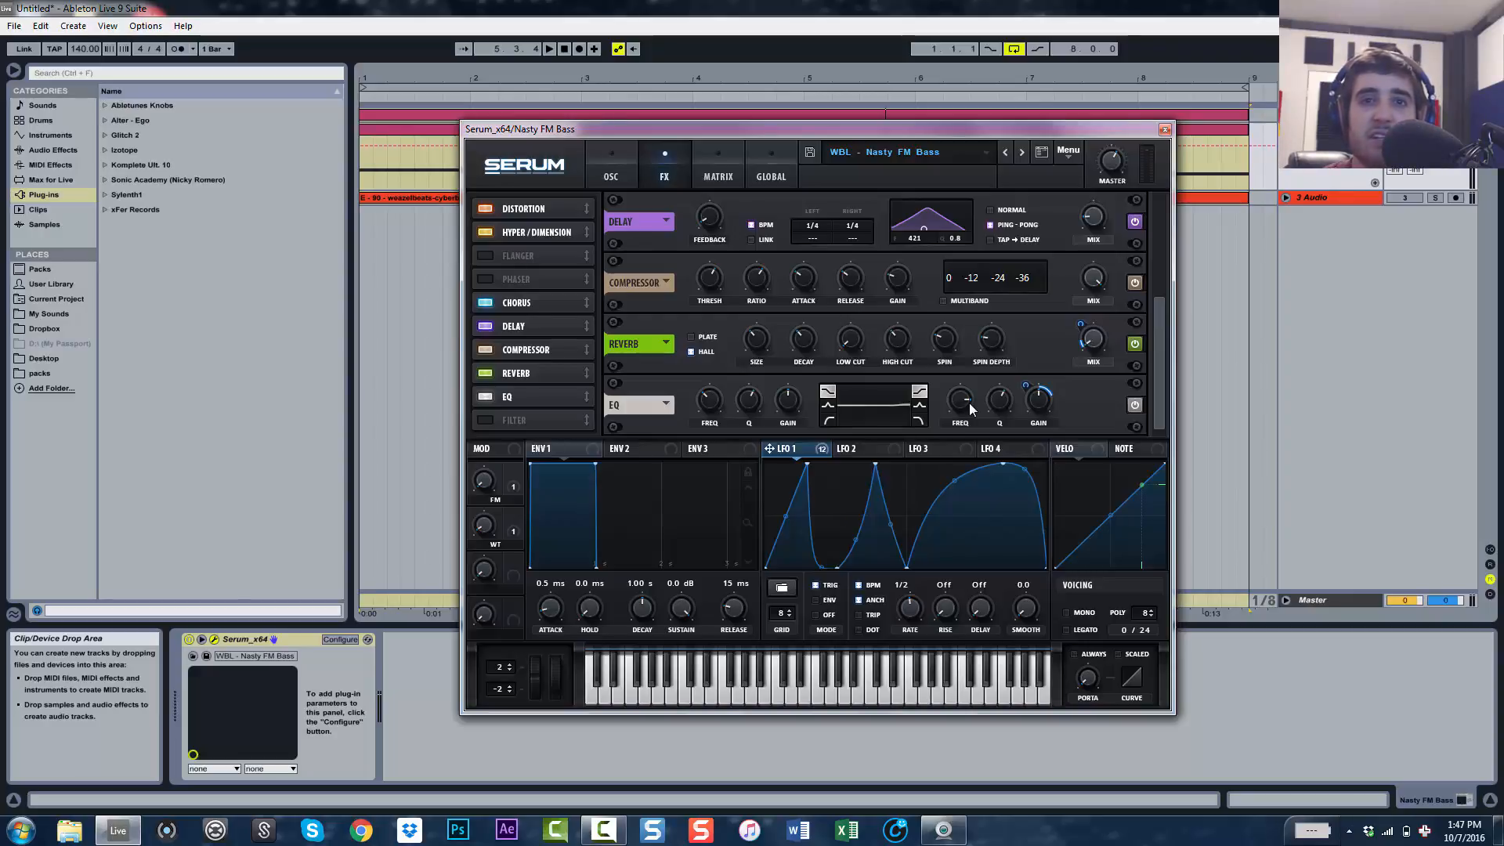
key(space)
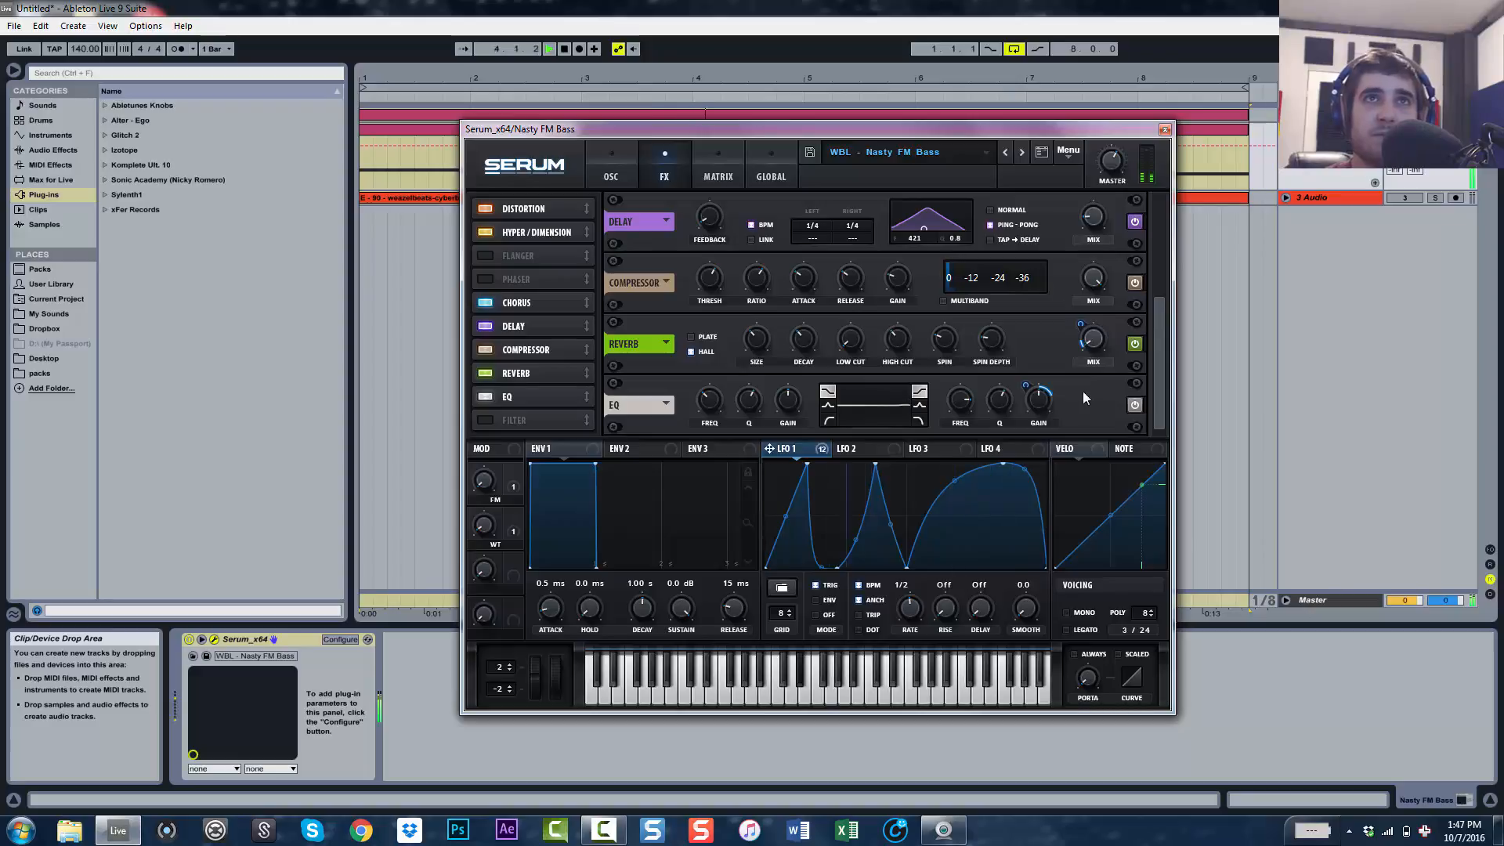
scroll(1159, 361, up, 3)
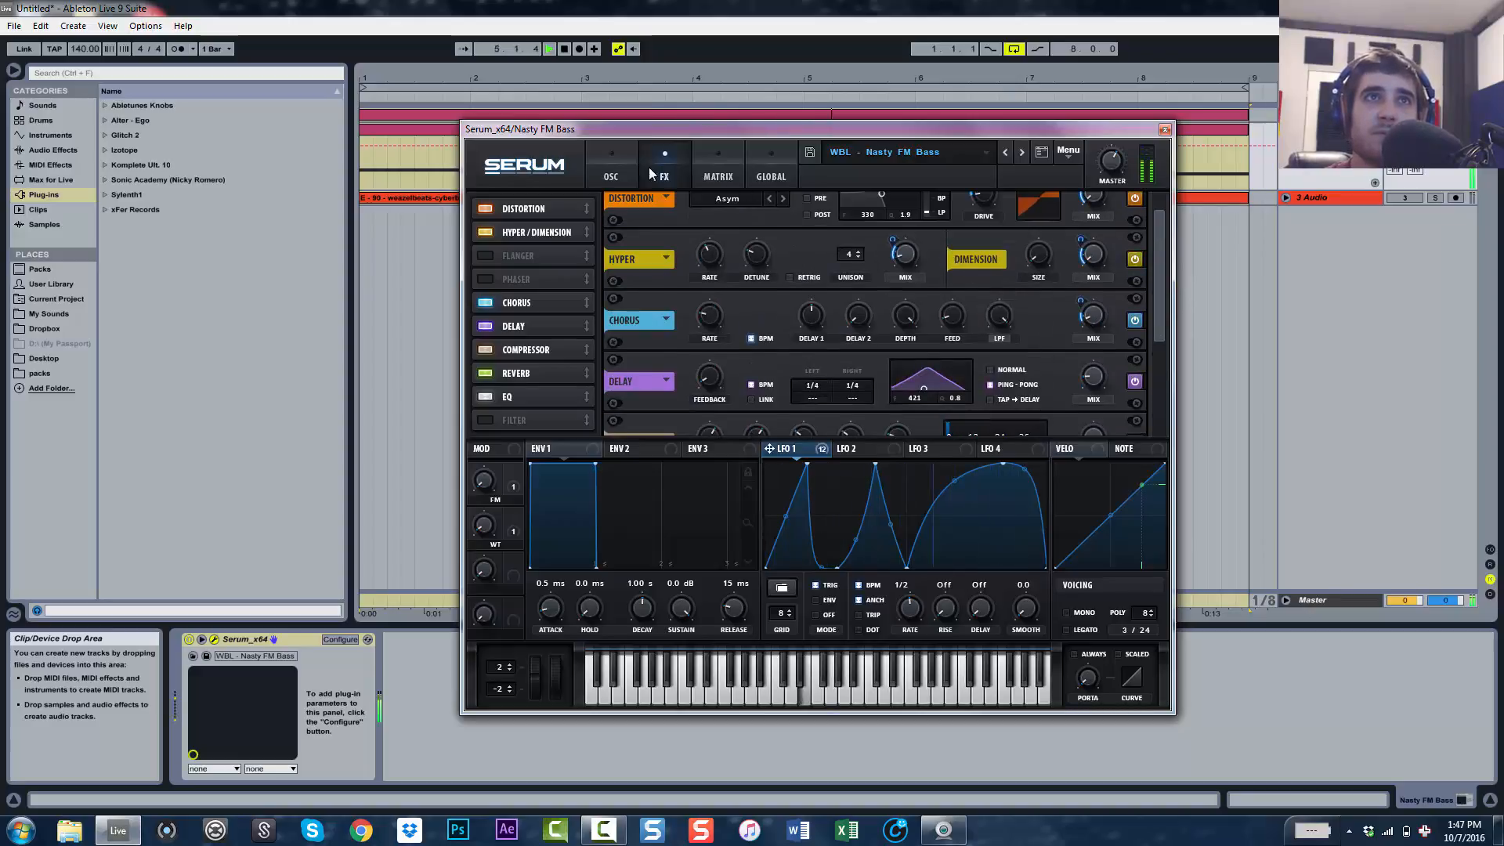
click(626, 164)
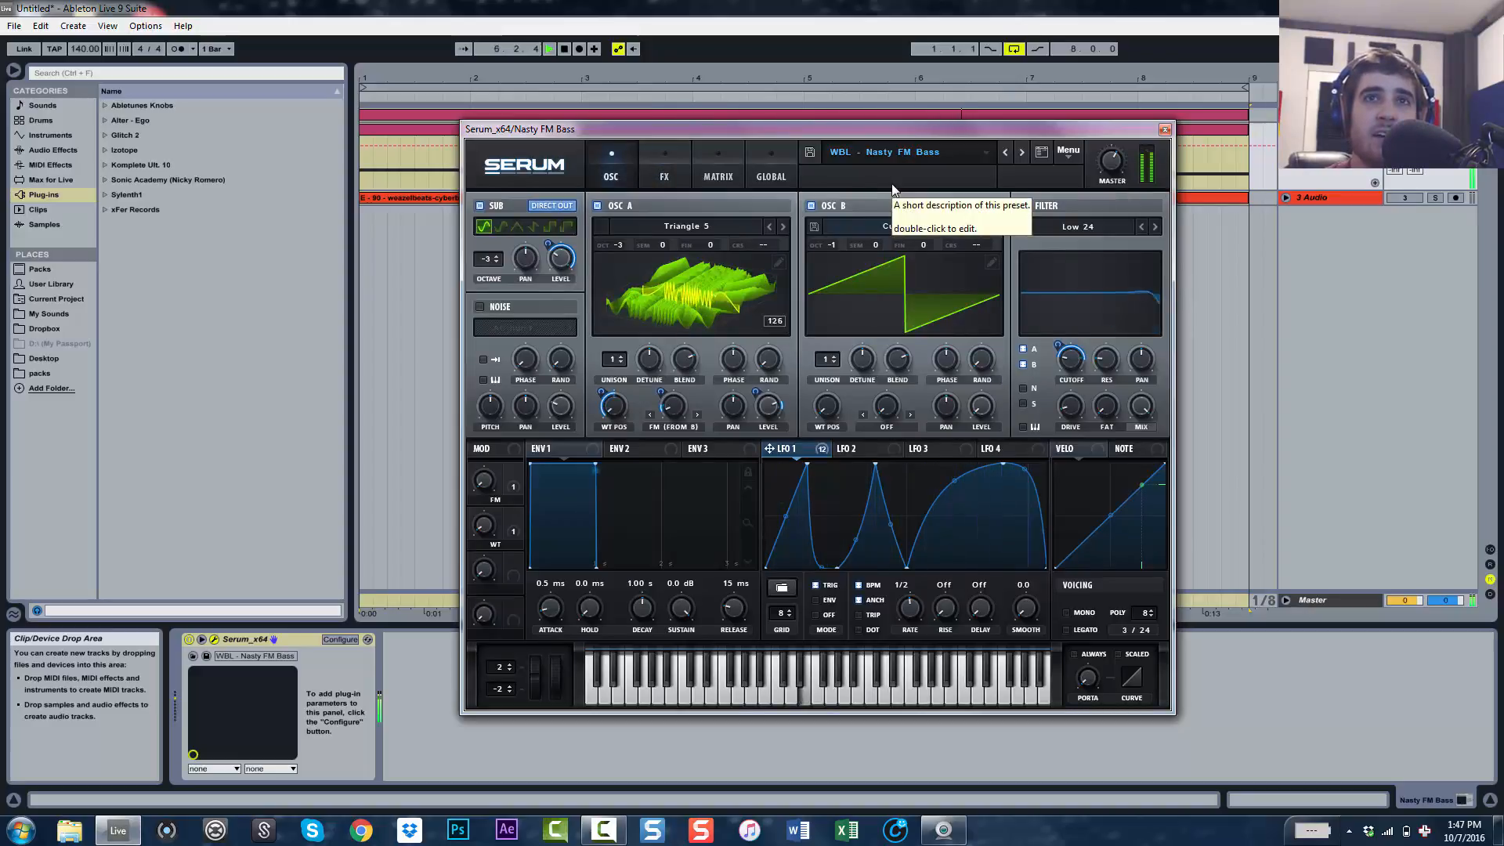